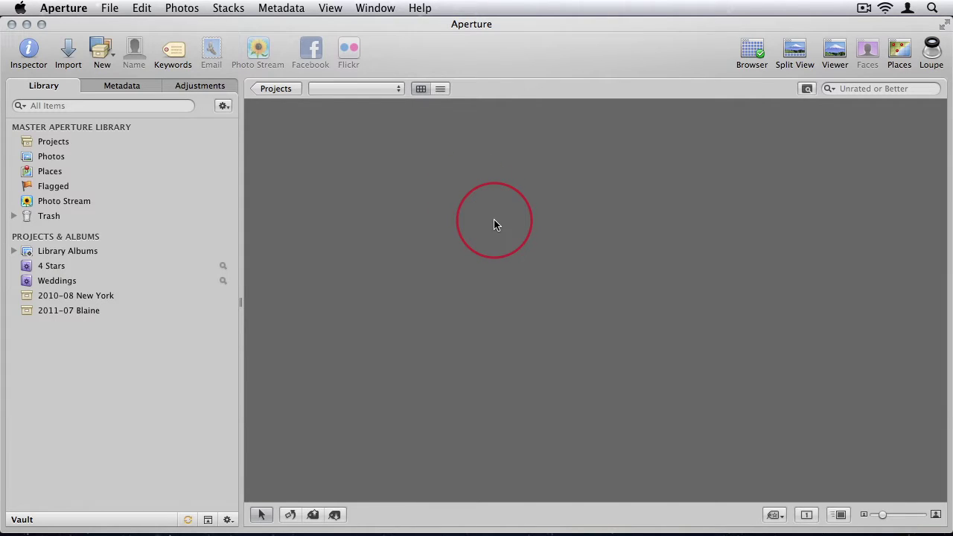
Open the import pane listing the four landscape JPEGs ready to import
left_click(67, 59)
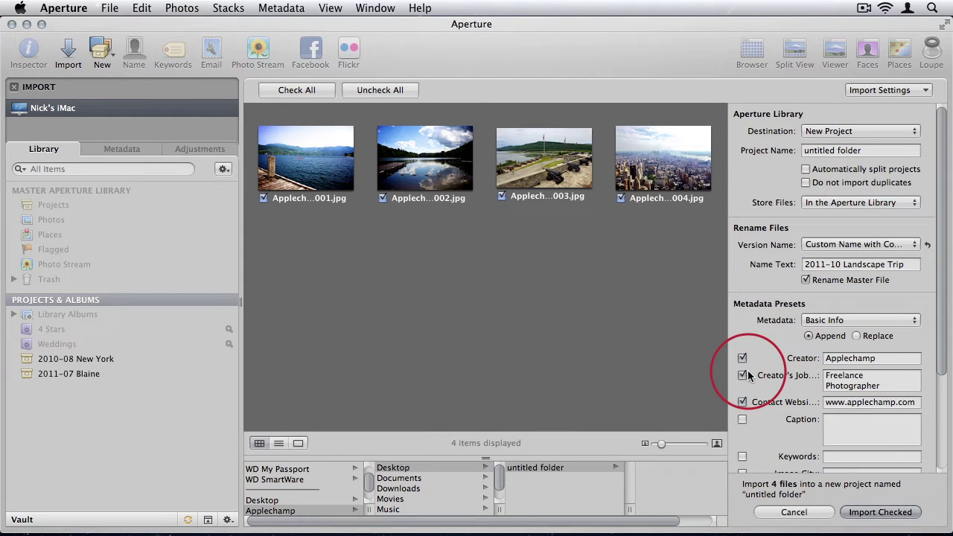
Hide the Metadata Presets and Rename Files sections from the import settings
left_click(880, 90)
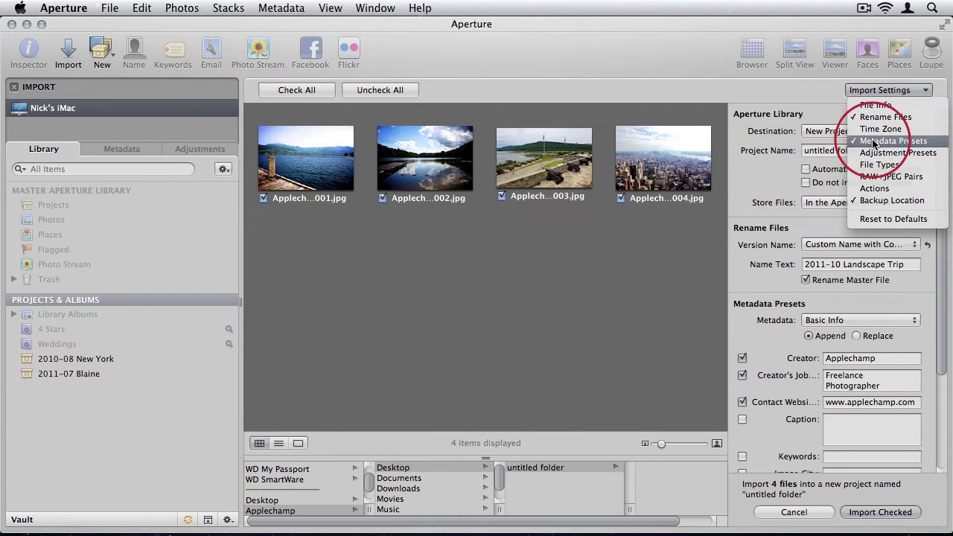
left_click(875, 142)
left_click(878, 91)
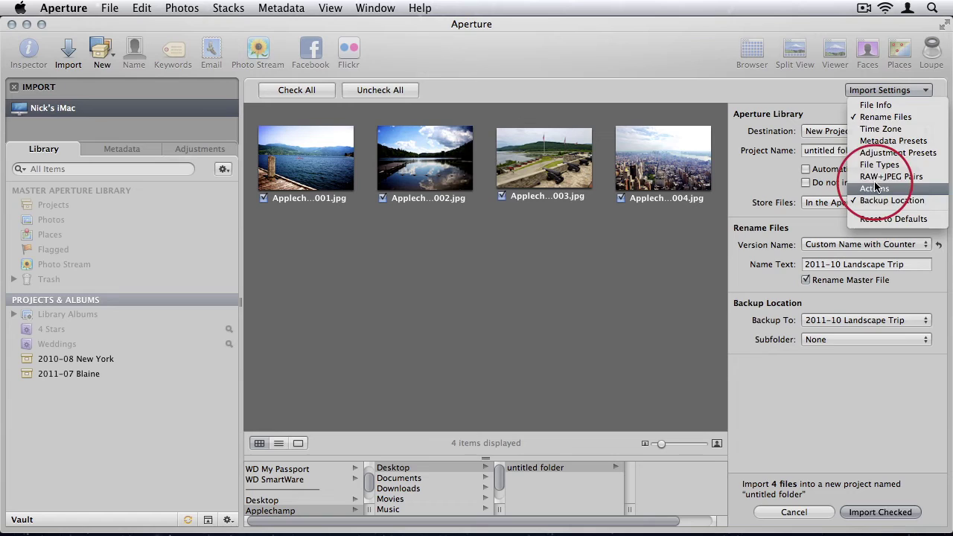
left_click(875, 117)
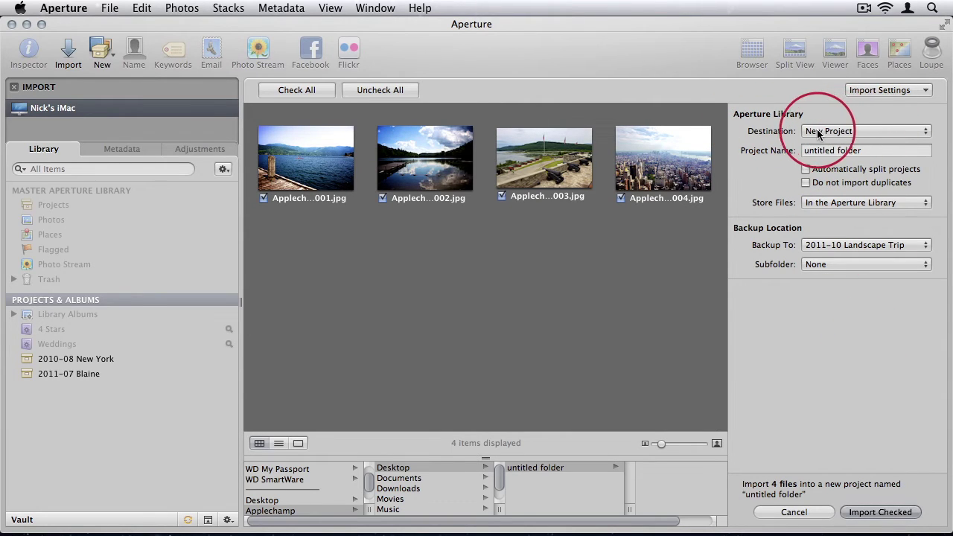
Keep New Project as the destination and name it '2011-10 Landscape Trip'
left_click(847, 131)
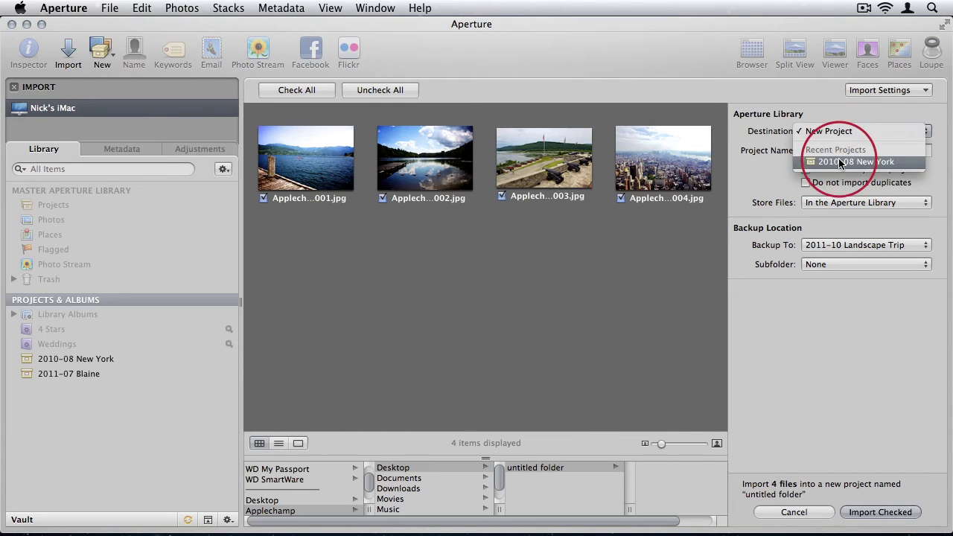
left_click(830, 131)
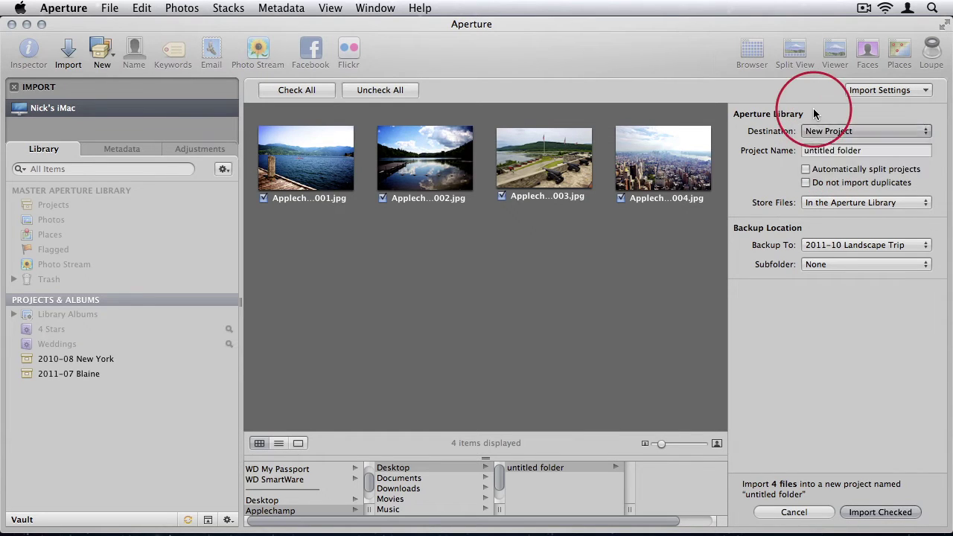
triple_click(819, 150)
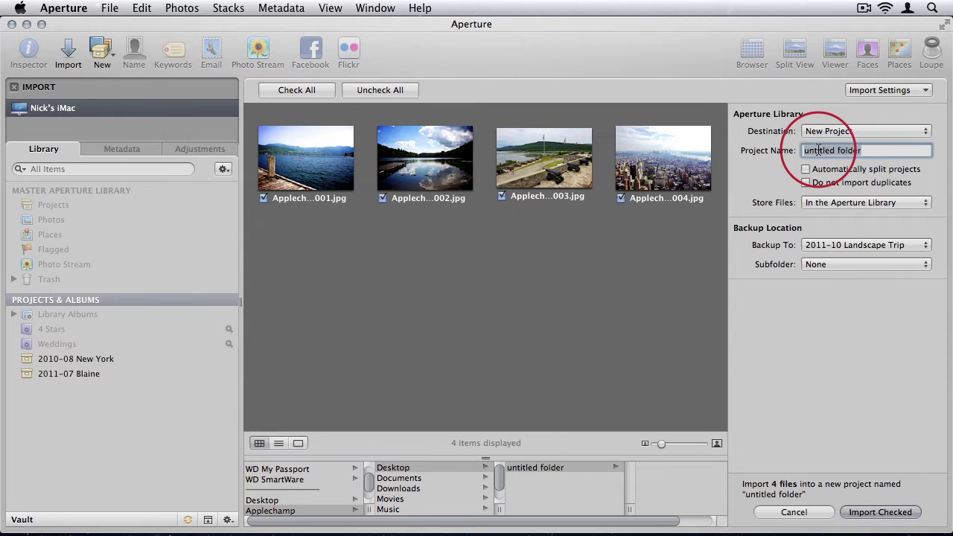
type("2011-")
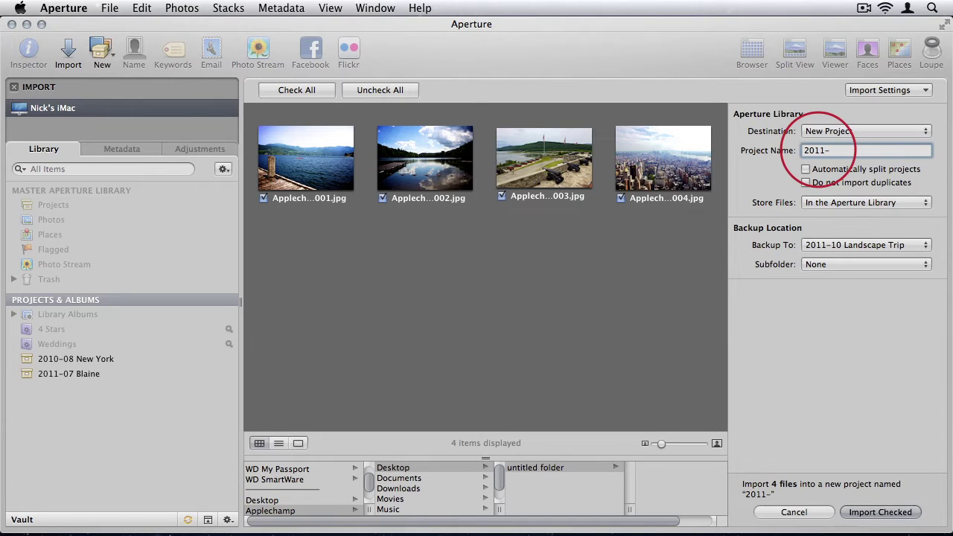
type("10")
type("Landscape Trip")
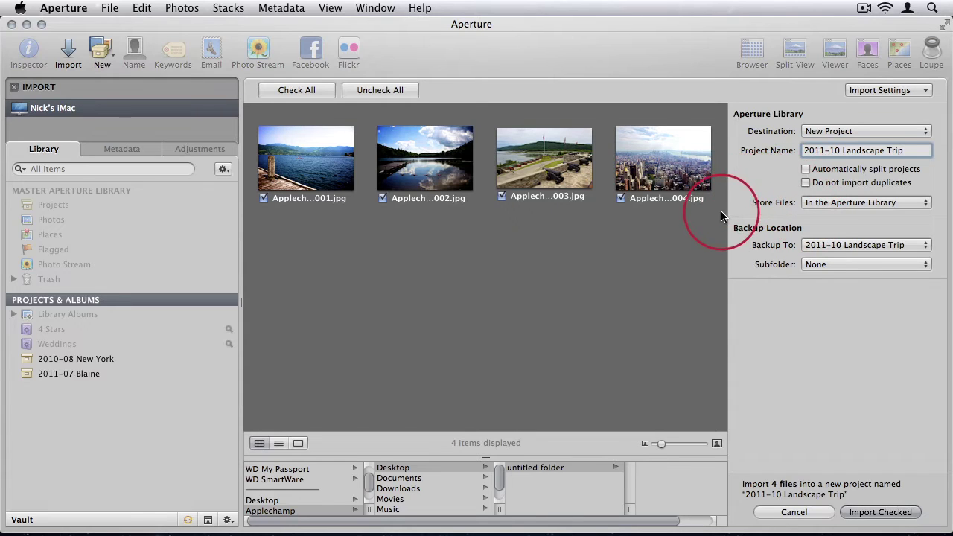
Choose a new backup location, browsing to Pictures > Backups > 2011-10 Landscape Trip
left_click(823, 245)
left_click(827, 264)
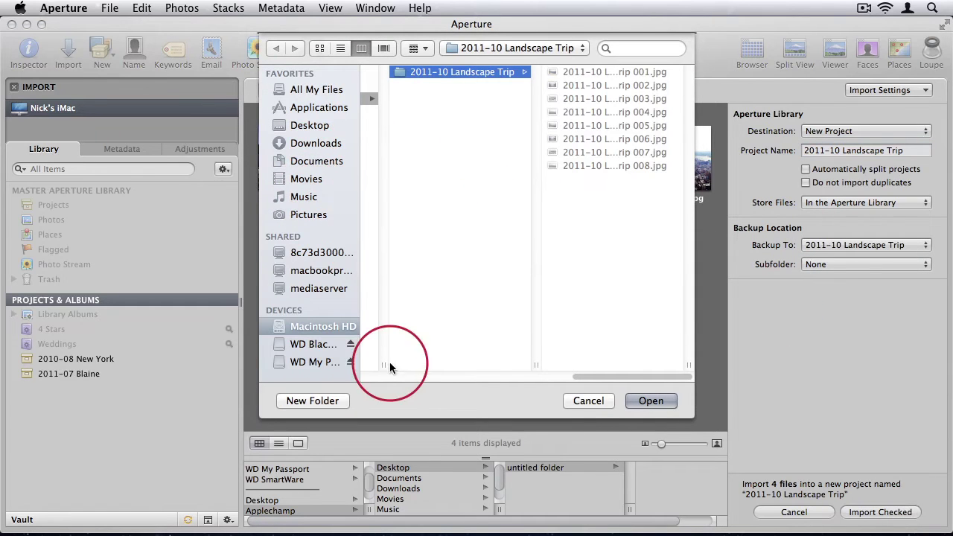
left_click_drag(588, 377, 436, 388)
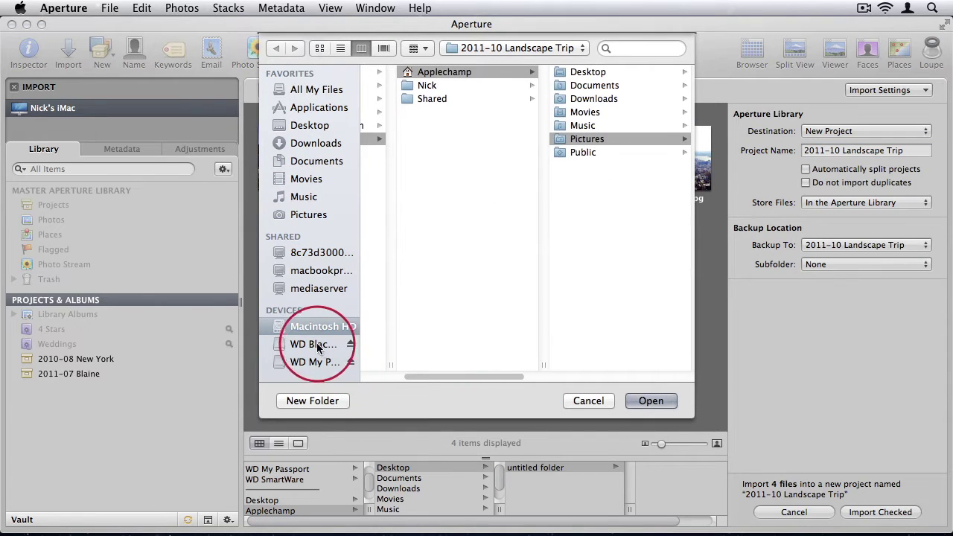
left_click(298, 216)
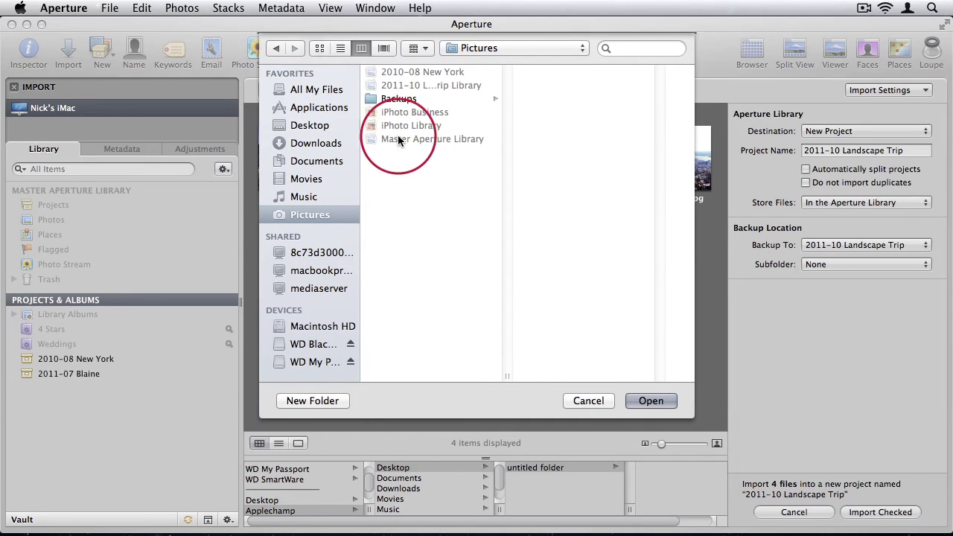
left_click(402, 102)
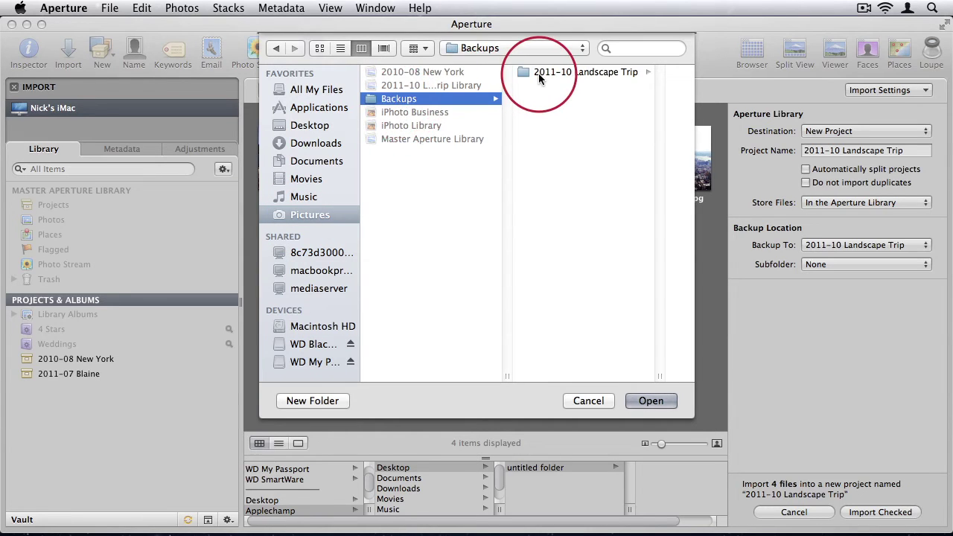
left_click(539, 73)
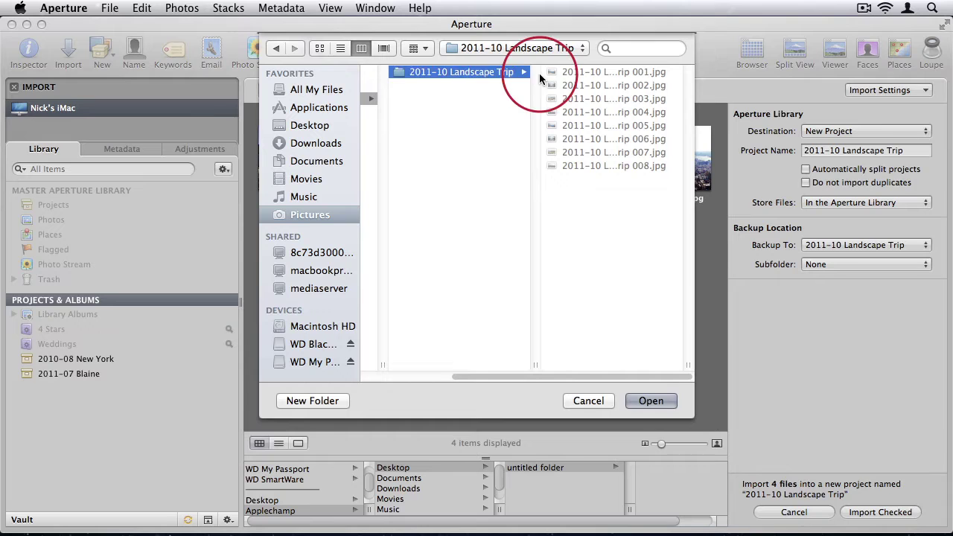
Check the Pictures > Backups folder in Finder, then select Backups in the chooser
left_click(405, 477)
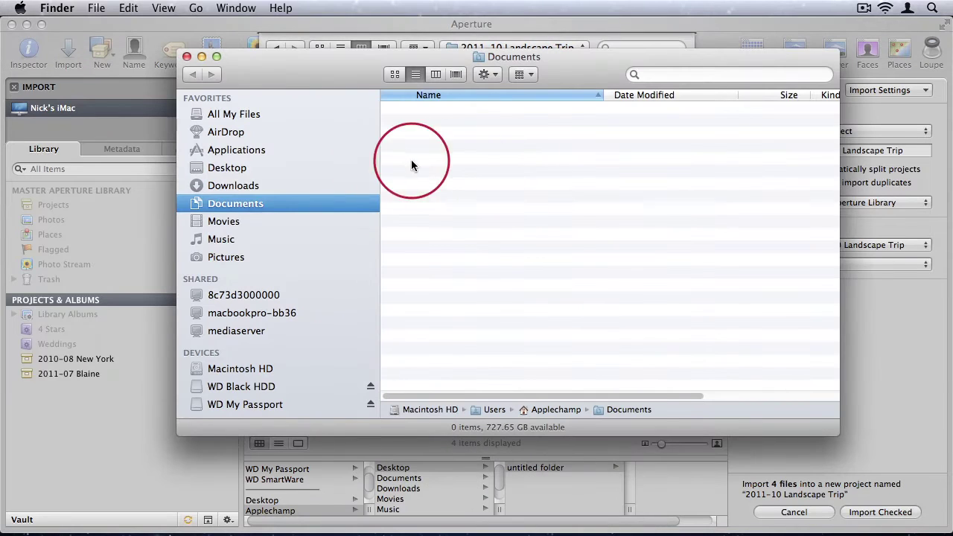
left_click(240, 255)
left_click(447, 122)
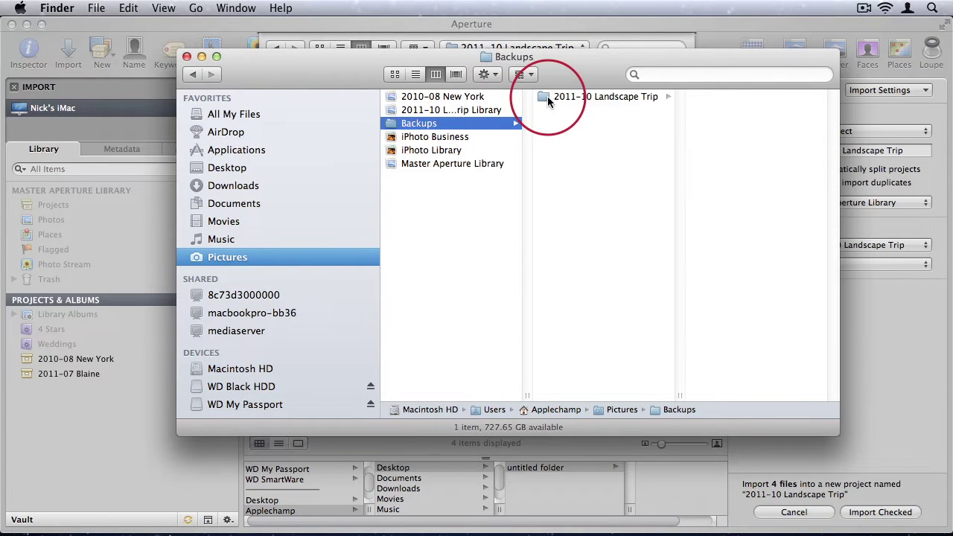
left_click(548, 96)
left_click(193, 77)
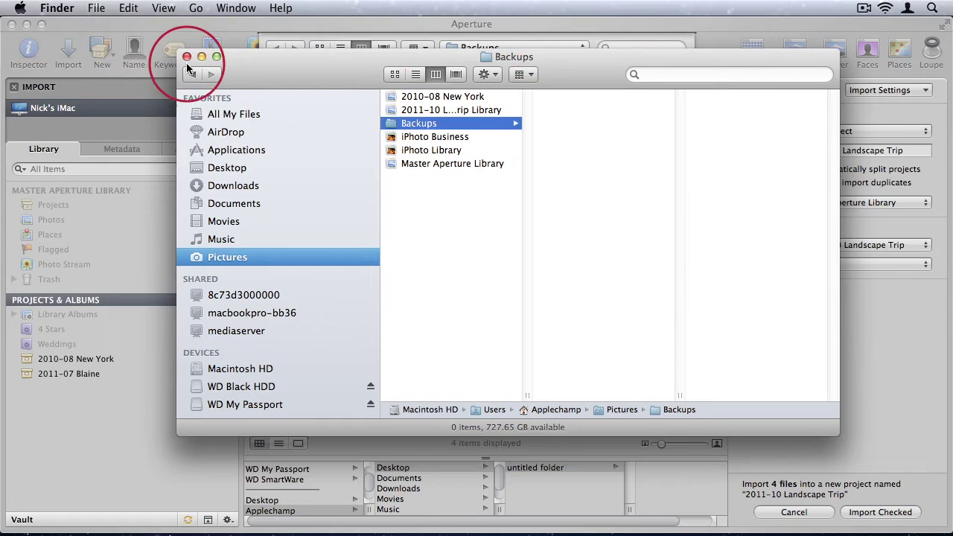
left_click(187, 56)
left_click(387, 106)
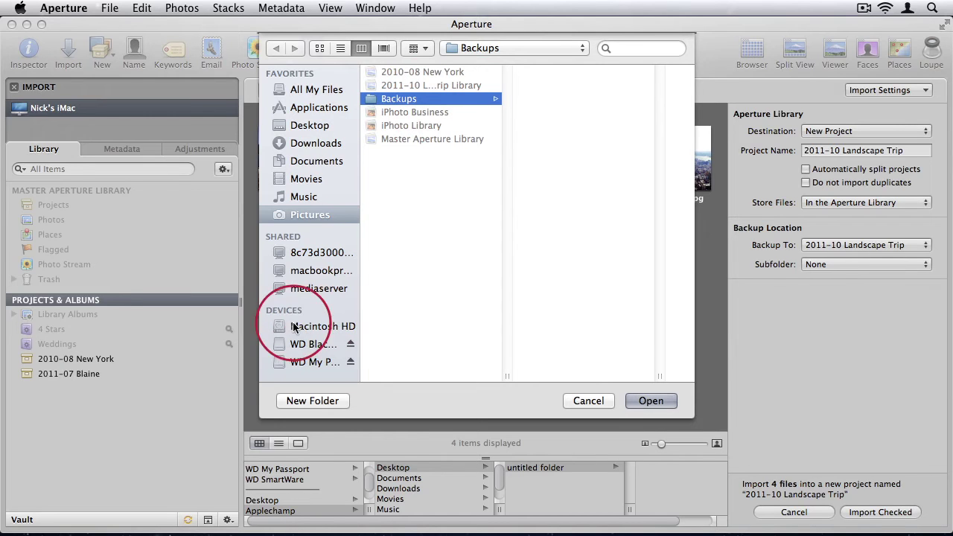
Confirm Backups as the backup location with subfolders named by Project Name
left_click(652, 403)
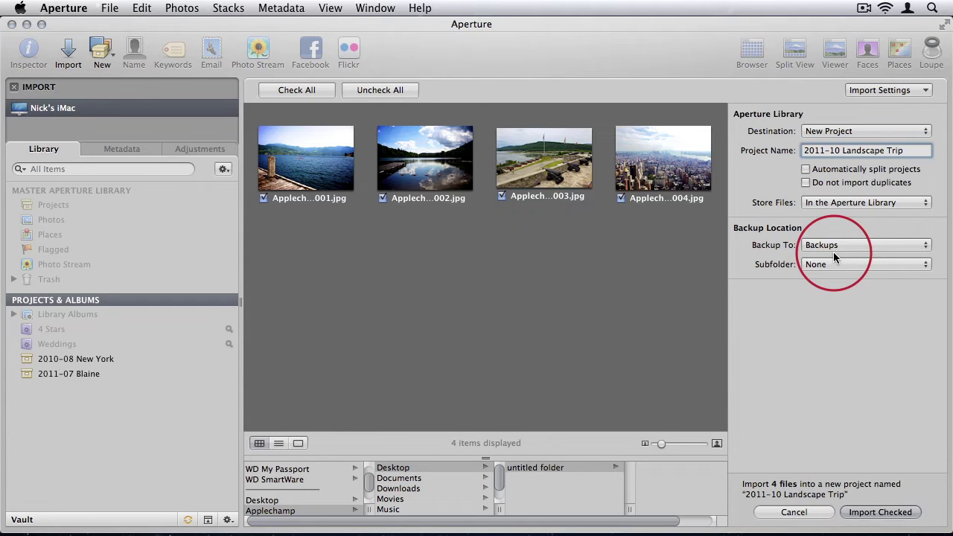
left_click(834, 261)
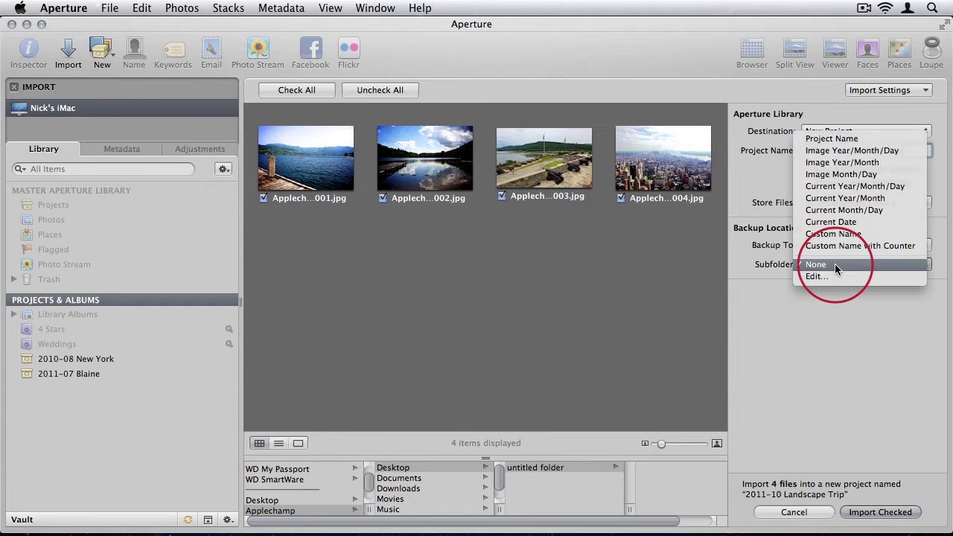
left_click(815, 139)
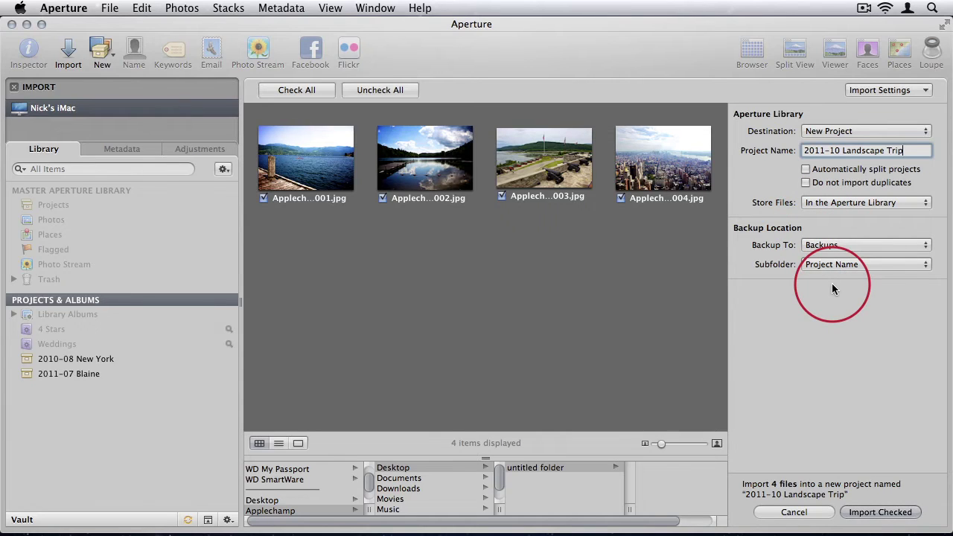
Show the Metadata Presets section in the import settings again
left_click(866, 92)
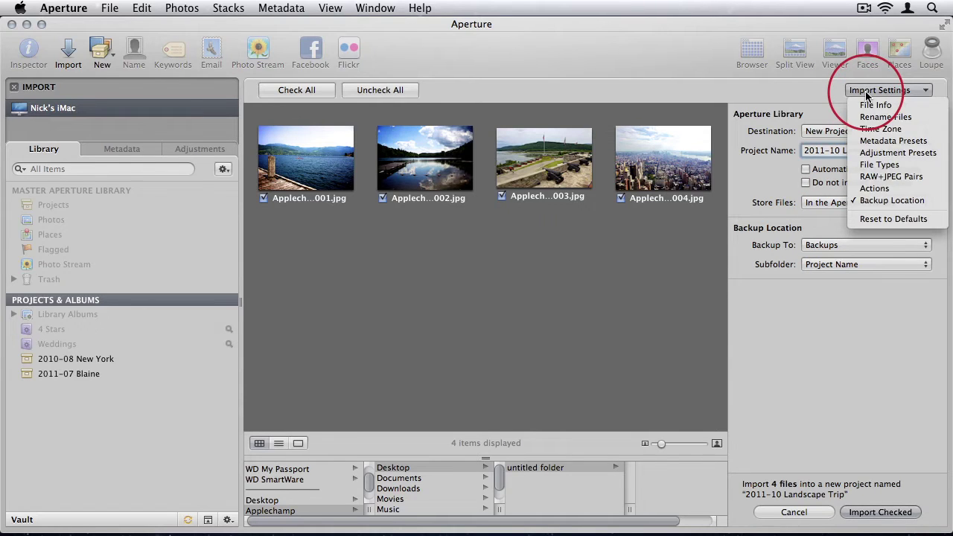
left_click(878, 143)
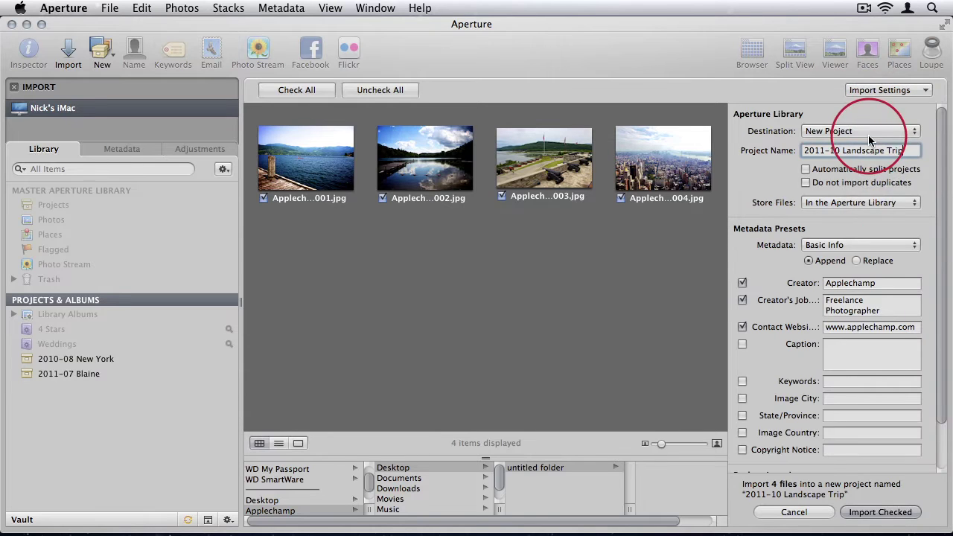
scroll(886, 215, "down", 3)
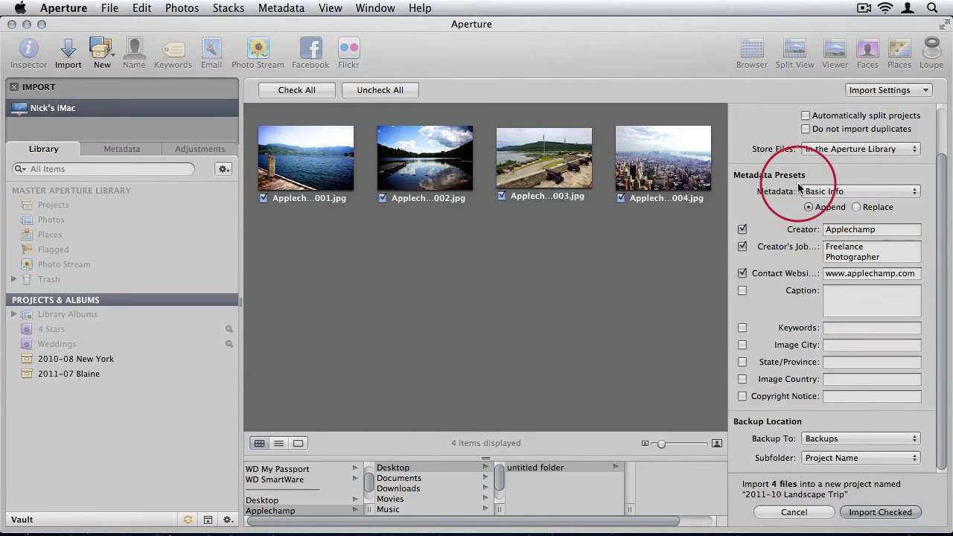
Review the Basic Info metadata preset in the editor and cancel without changes
left_click(823, 192)
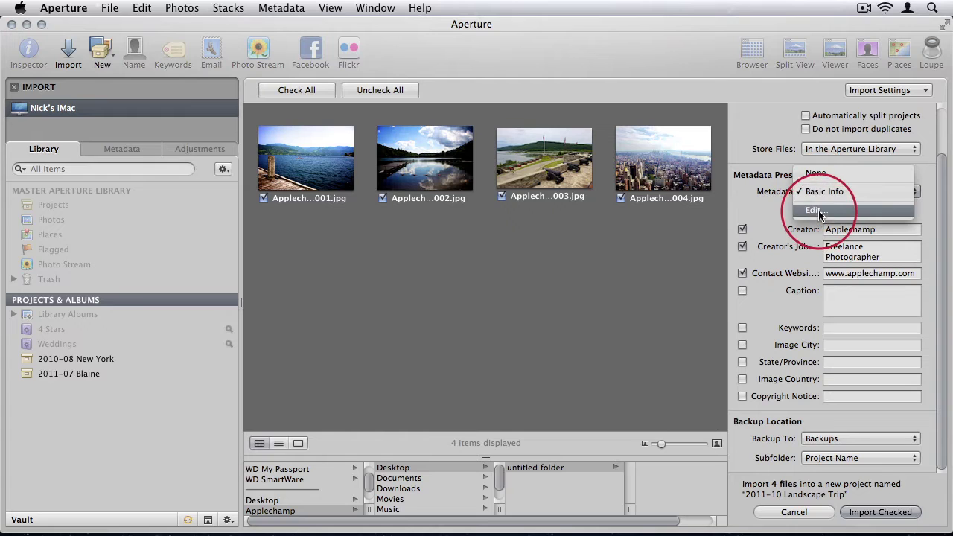
left_click(816, 209)
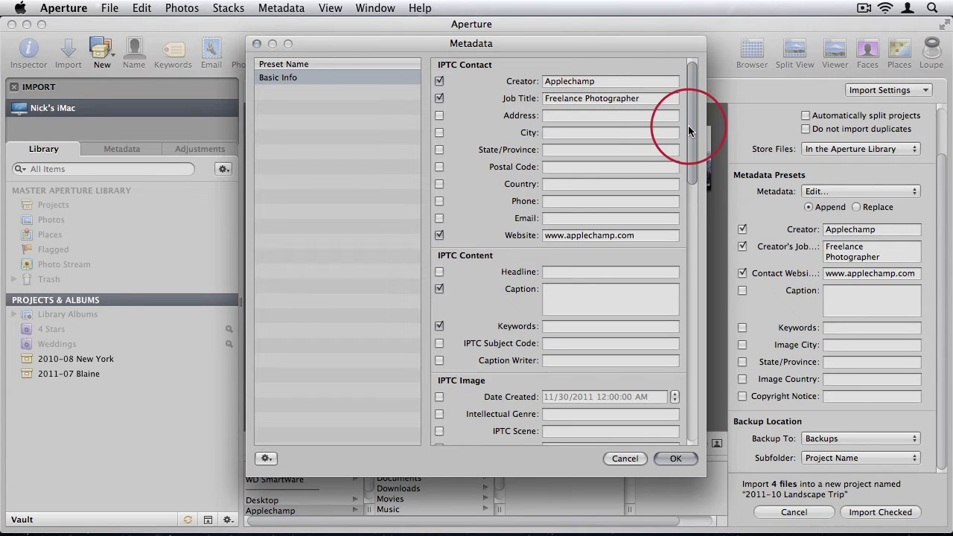
scroll(477, 218, "down", 2)
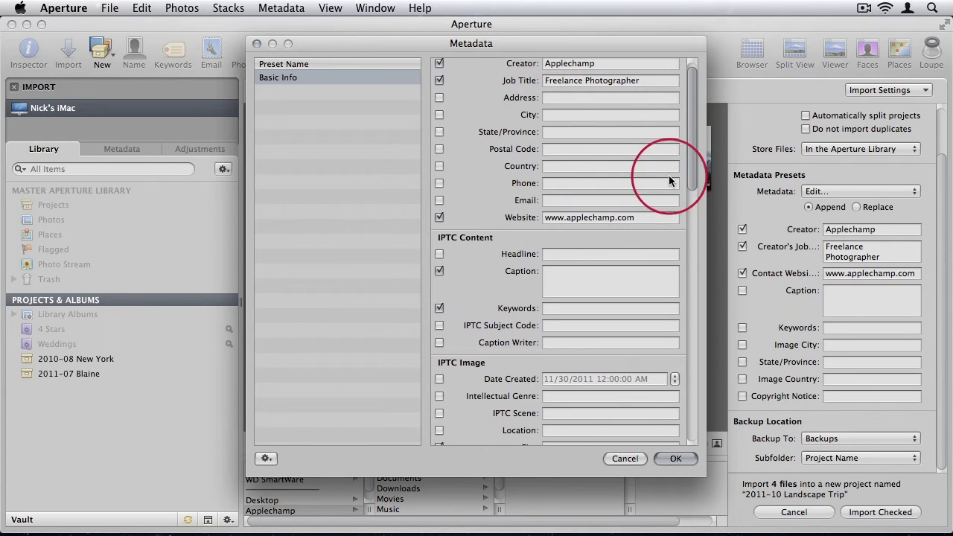
mouse_move(688, 168)
left_mouse_down()
mouse_move(689, 216)
mouse_move(685, 166)
left_mouse_up()
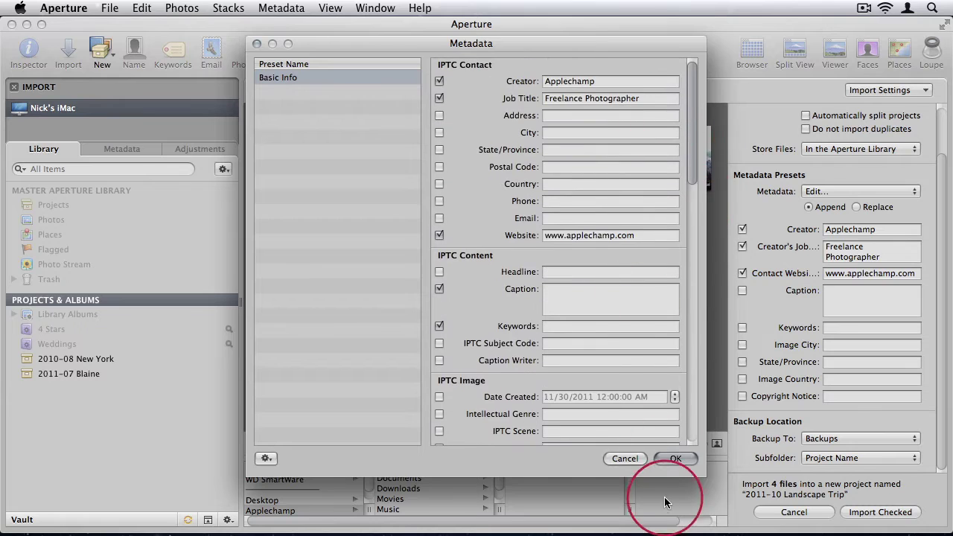
left_click(624, 457)
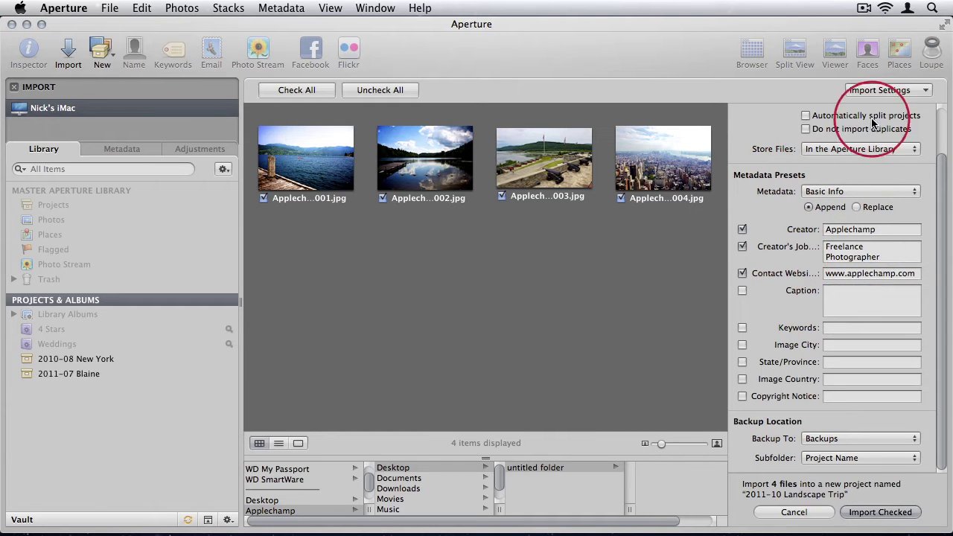
left_click(878, 90)
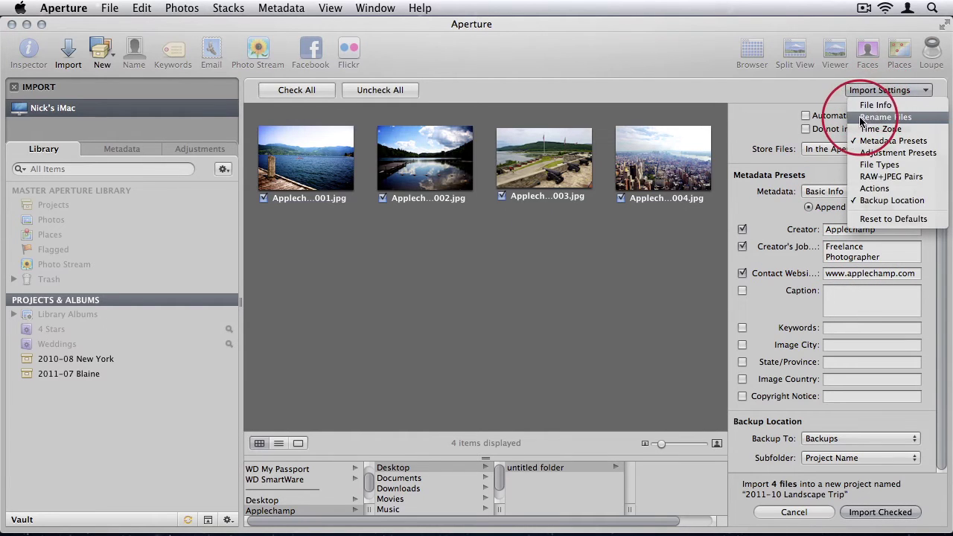
Add Rename Files using Custom Name with Counter and name text '2011-10 Landscape Trip'
left_click(884, 117)
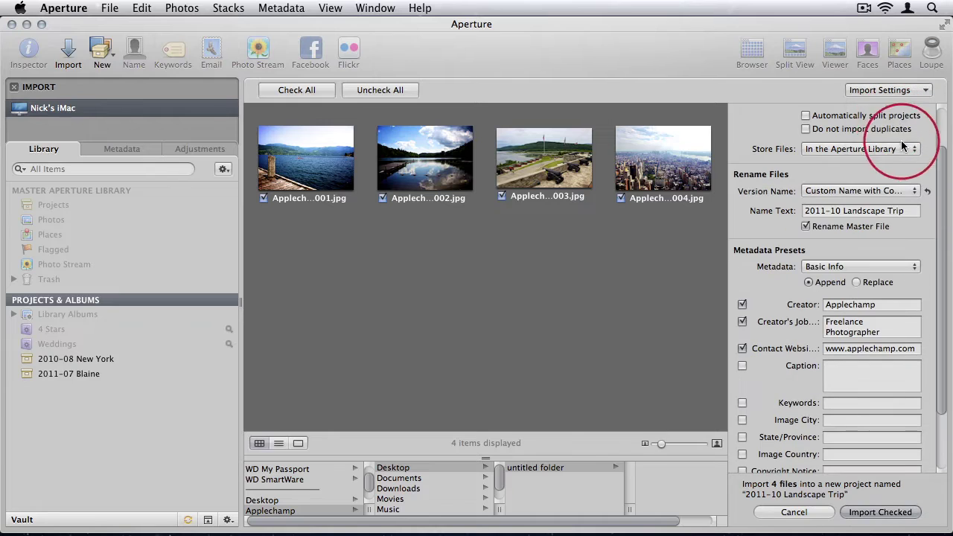
left_click(831, 191)
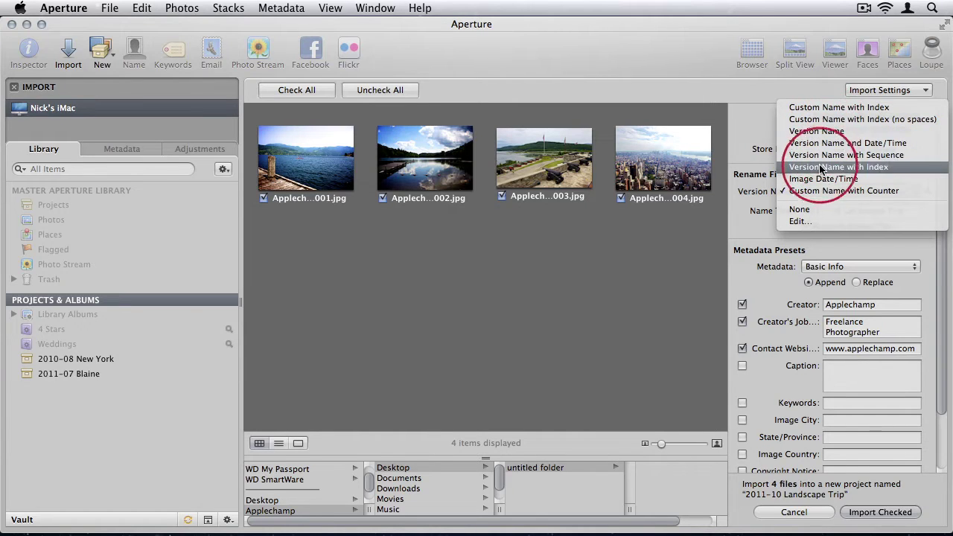
left_click(834, 190)
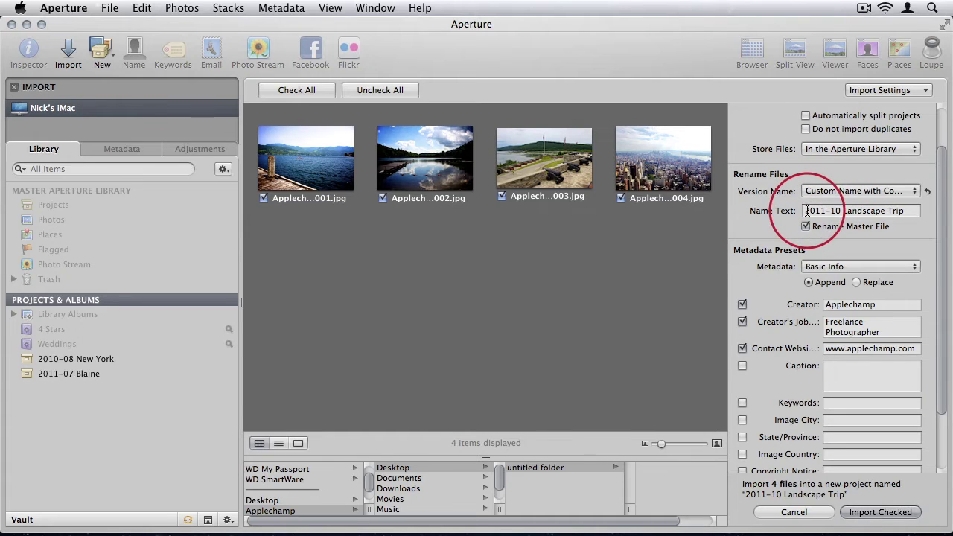
left_click_drag(804, 210, 903, 210)
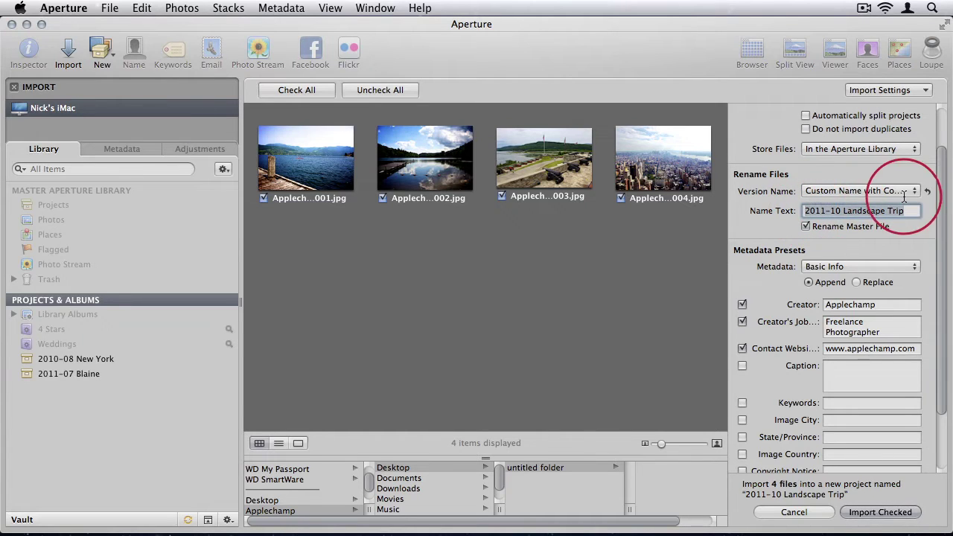
left_click(853, 191)
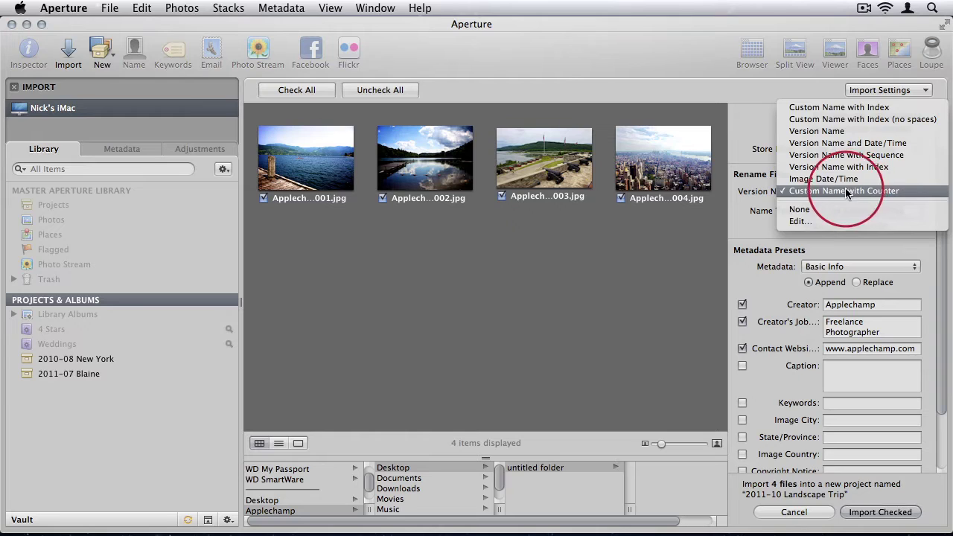
left_click(734, 106)
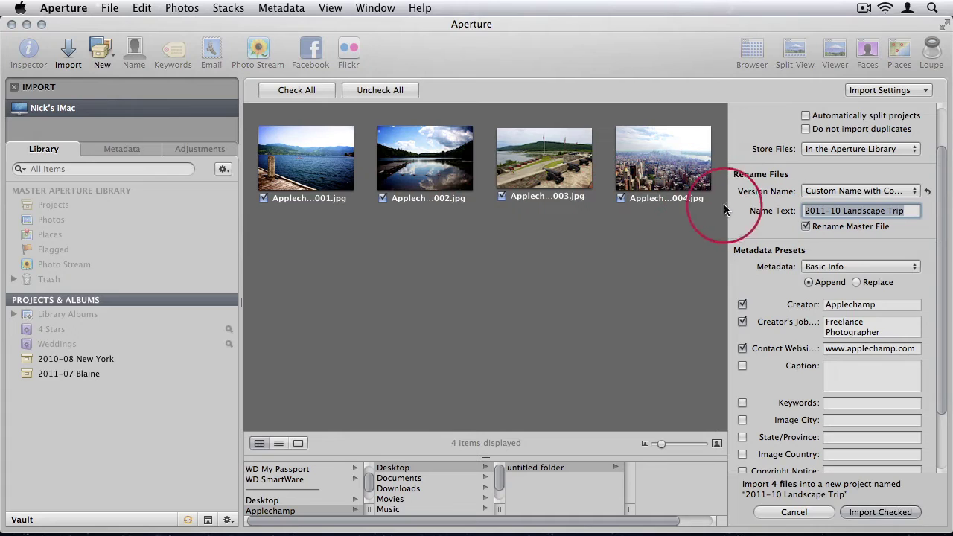
left_click(819, 210)
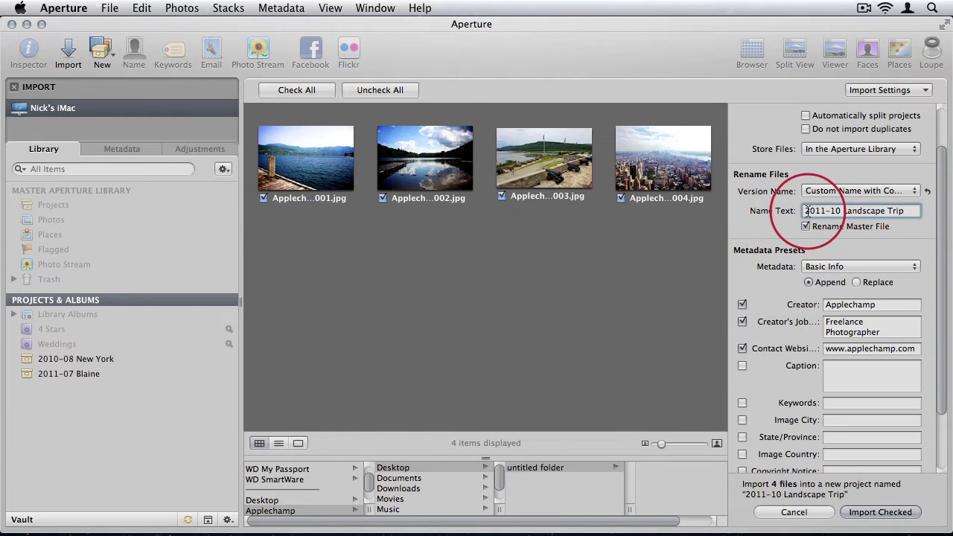
left_click_drag(803, 211, 946, 207)
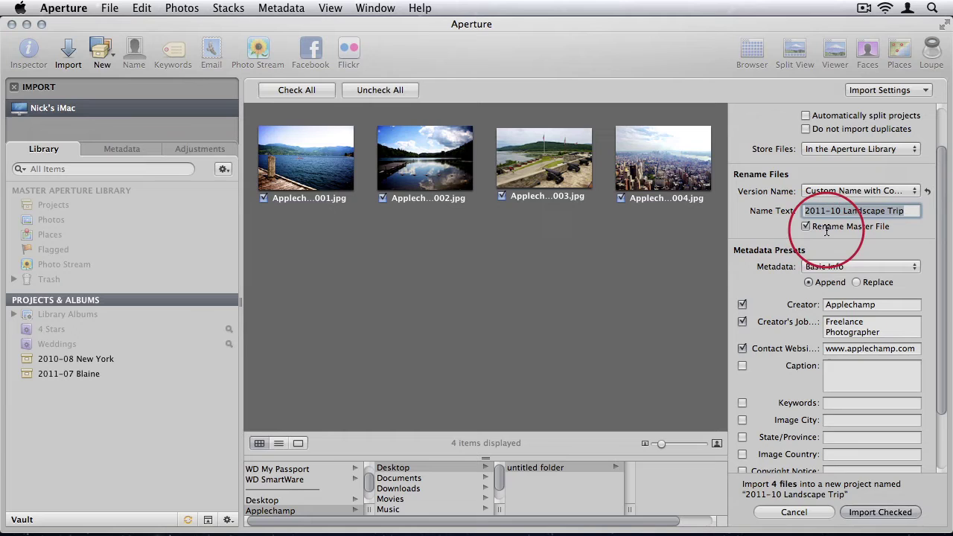
Import the four checked photos into the new project
scroll(826, 230, "up", 3)
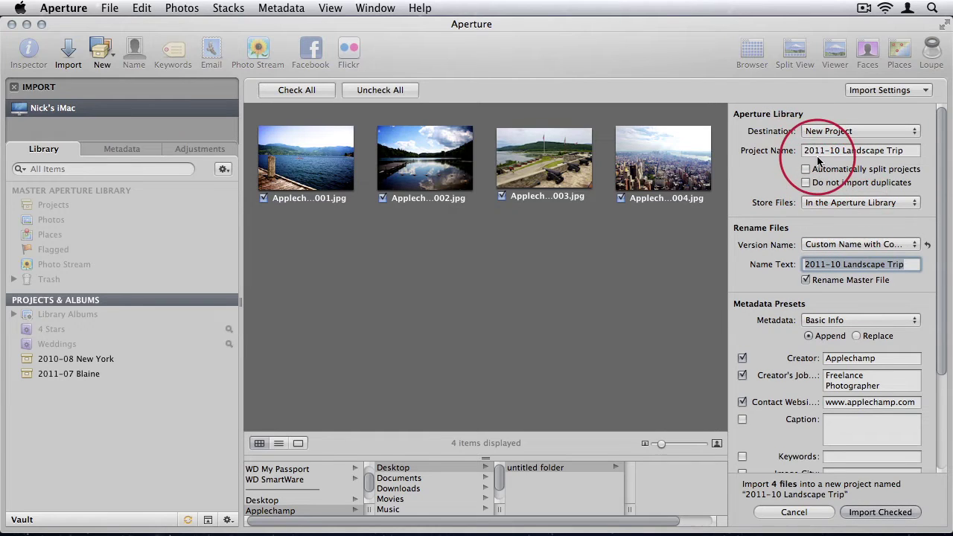
scroll(819, 199, "down", 1)
scroll(819, 200, "down", 3)
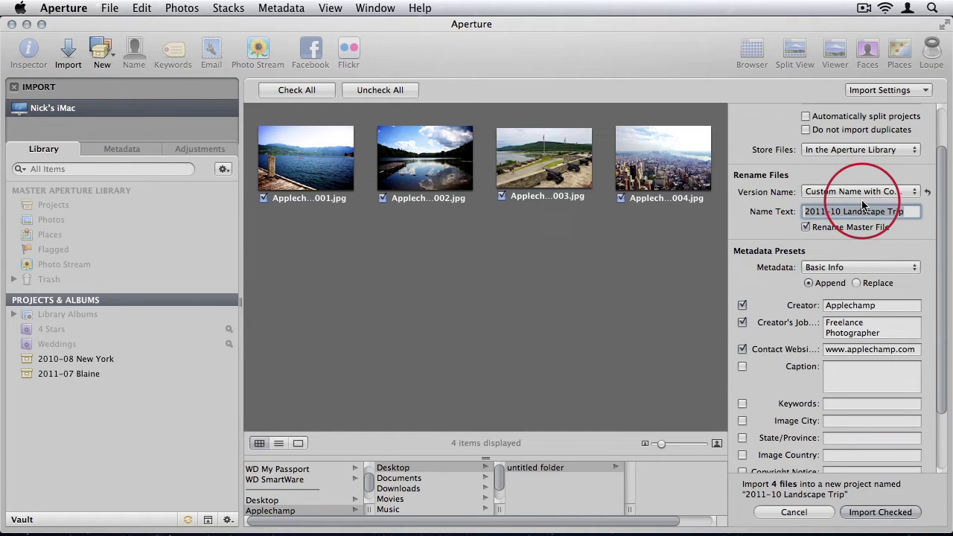
scroll(862, 207, "down", 5)
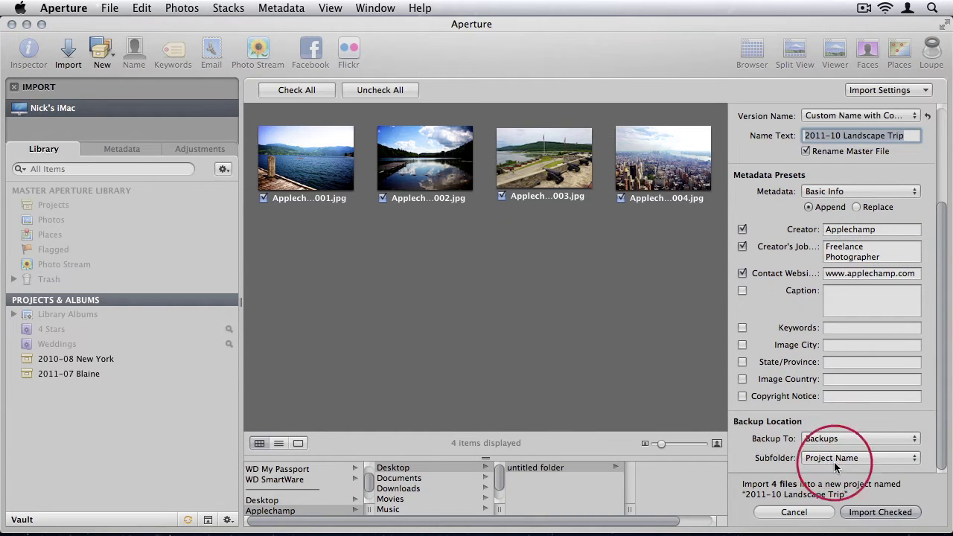
left_click(879, 512)
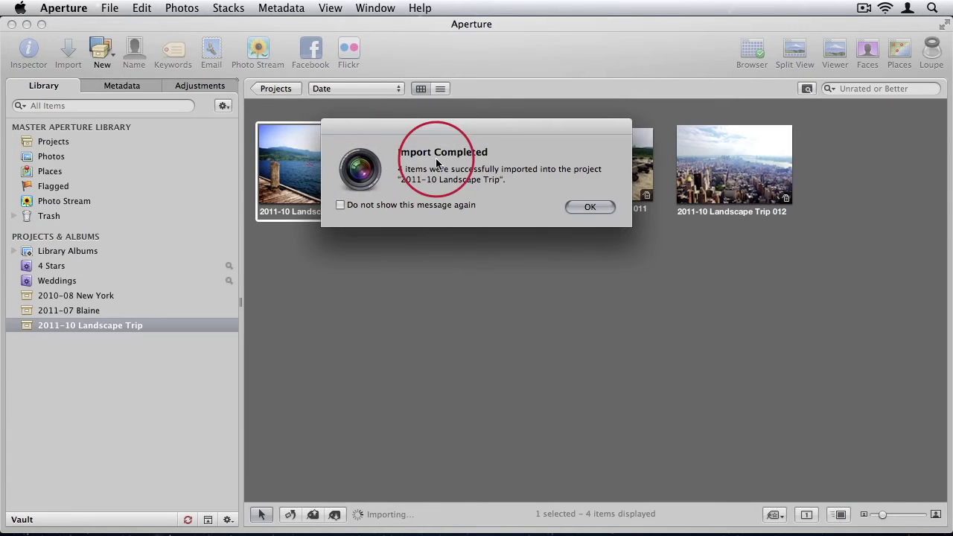
Dismiss the Import Completed message to reveal versions 009 through 012
left_click(582, 207)
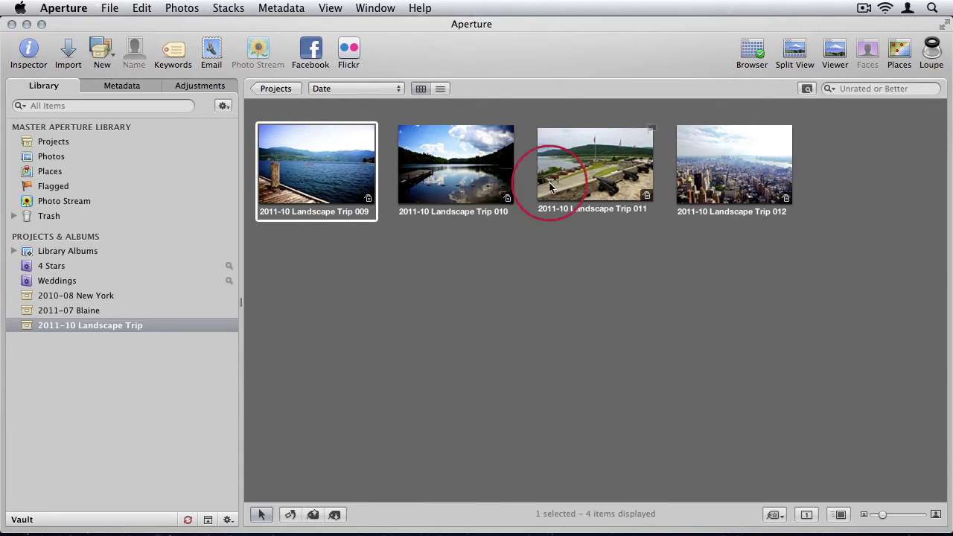
View the four backups in Finder's Pictures > Backups > 2011-10 Landscape Trip, then return to Aperture
mouse_move(291, 533)
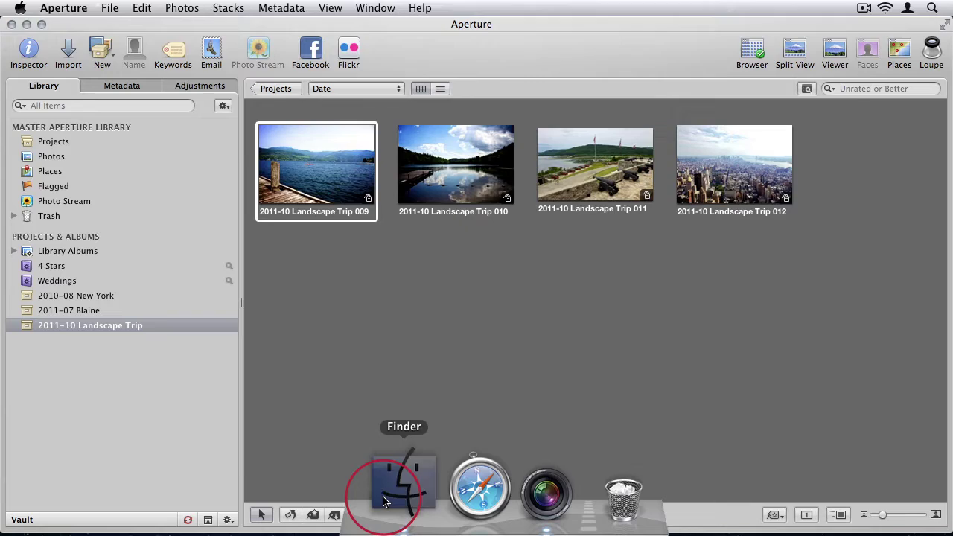
left_click(383, 487)
left_click(242, 257)
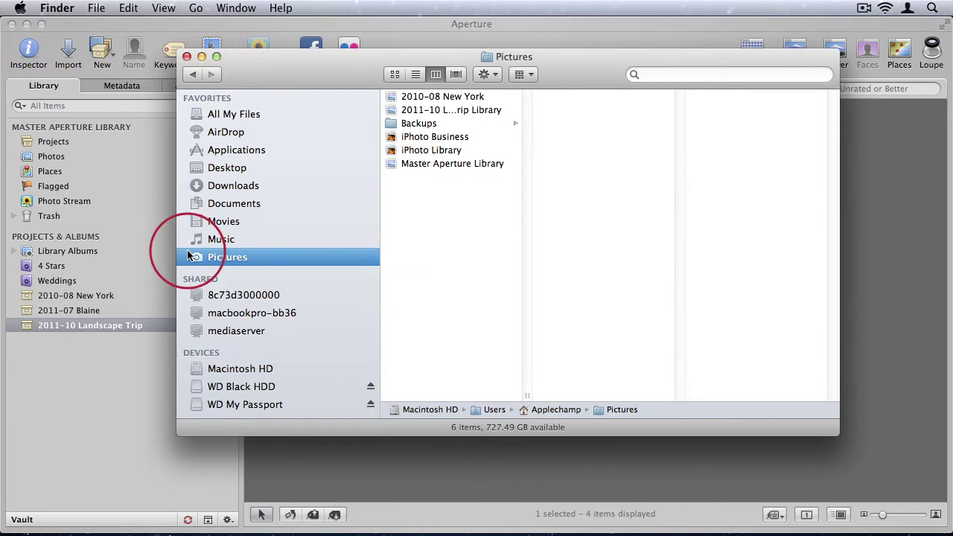
left_click(408, 123)
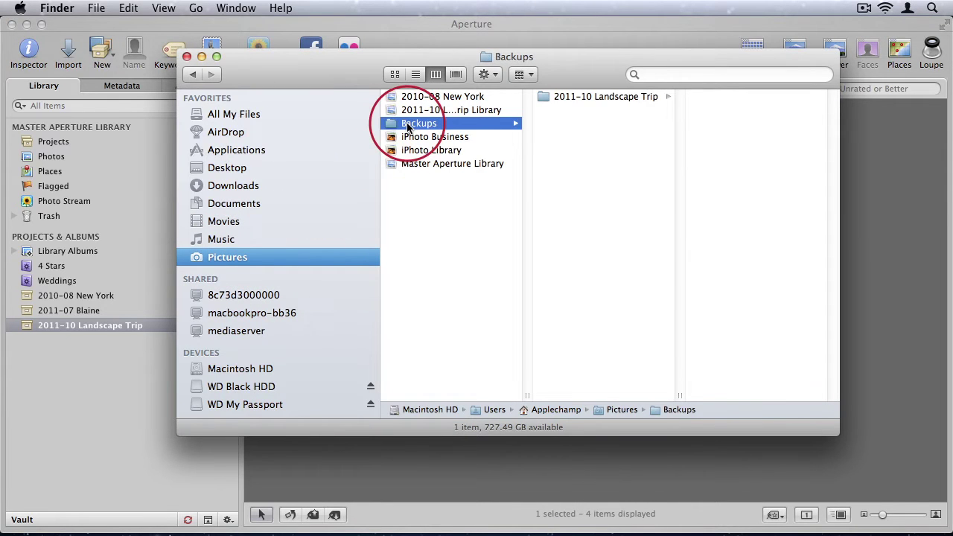
left_click(602, 96)
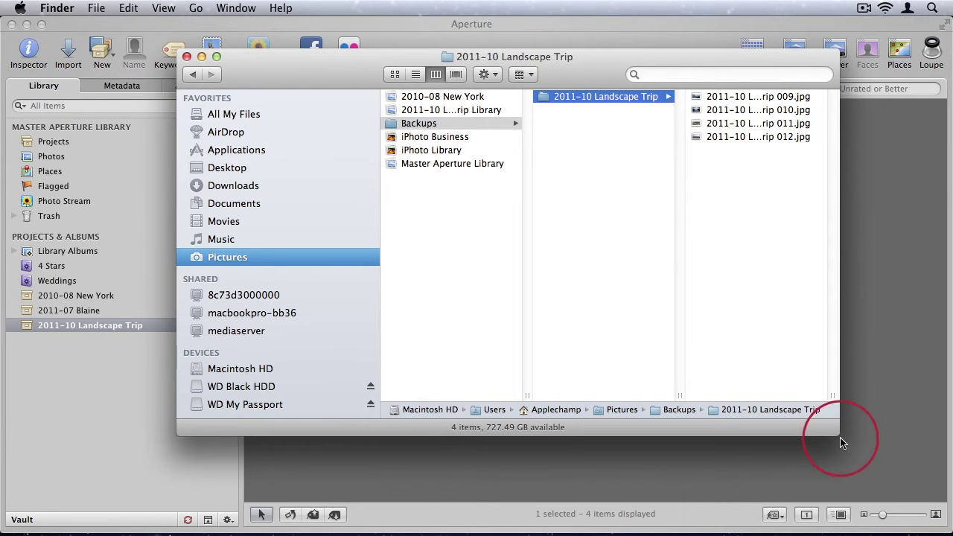
left_click_drag(839, 439, 897, 467)
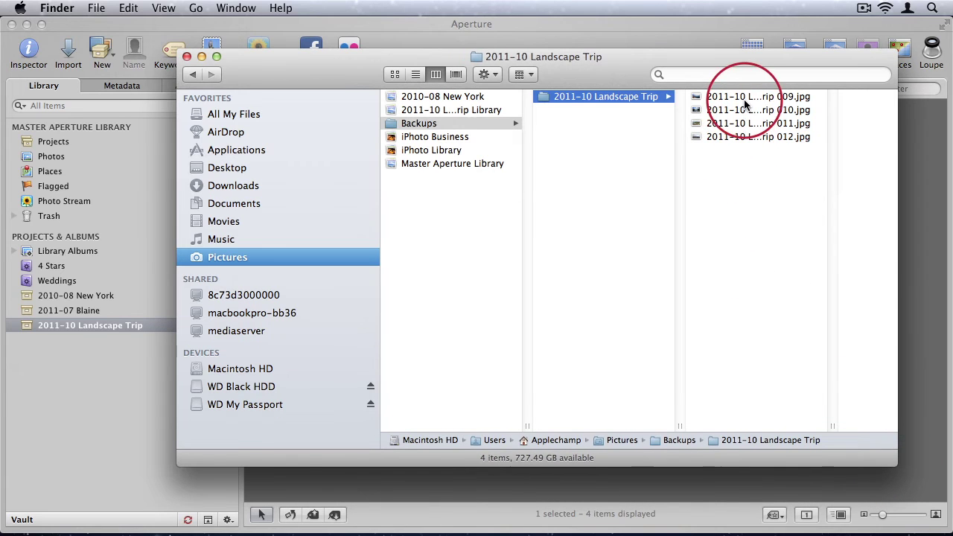
double_click(830, 426)
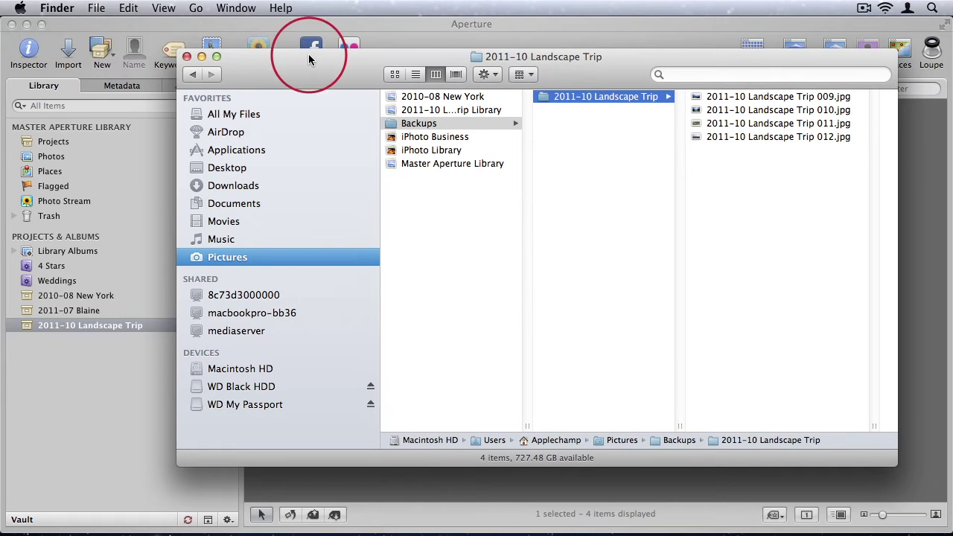
left_click(414, 27)
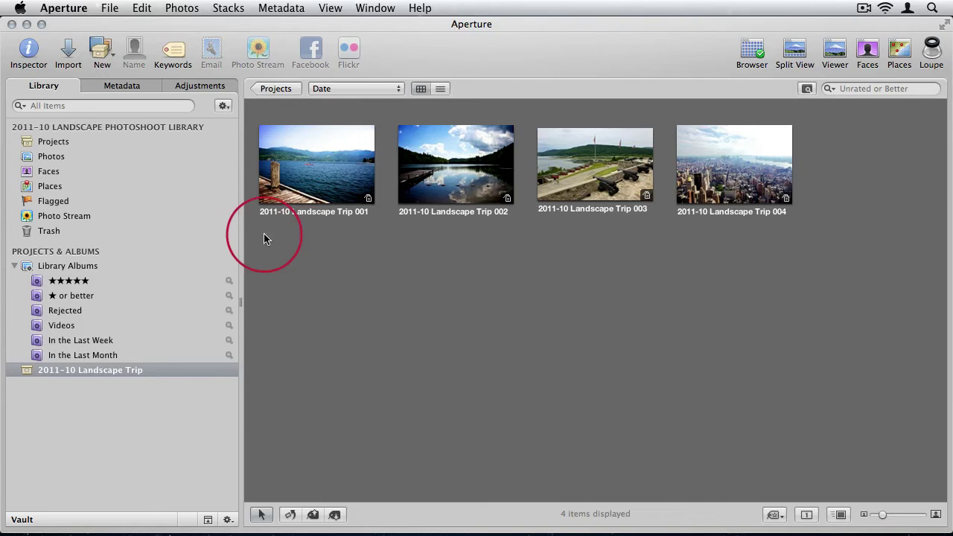
Show the Faces page from the Library sidebar
left_click(57, 173)
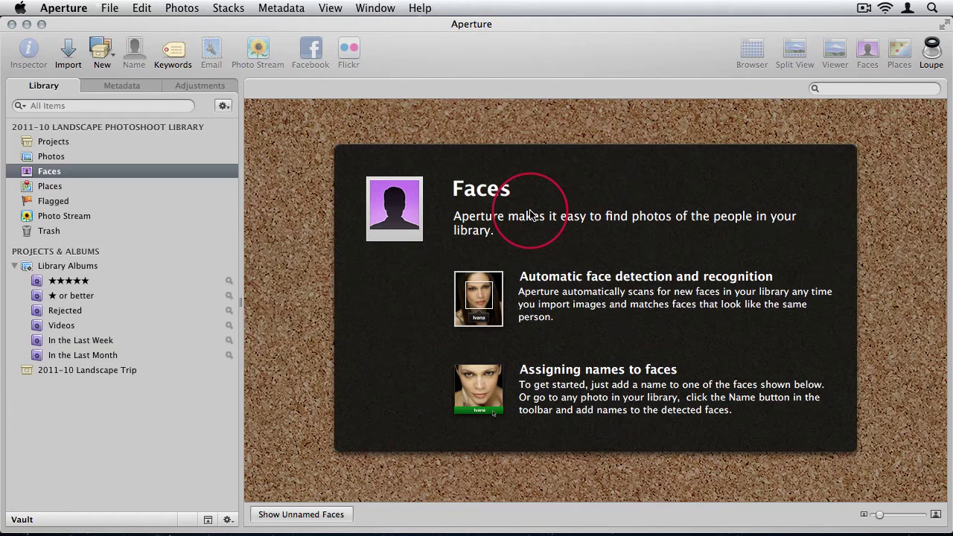
Uncheck Enable Faces in Aperture's General preferences and close the Preferences window
left_click(64, 8)
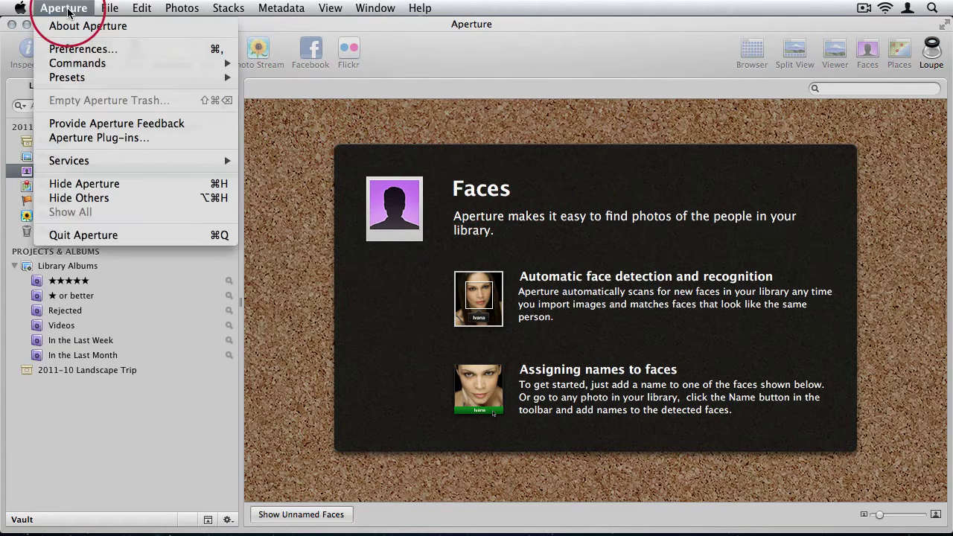
left_click(70, 51)
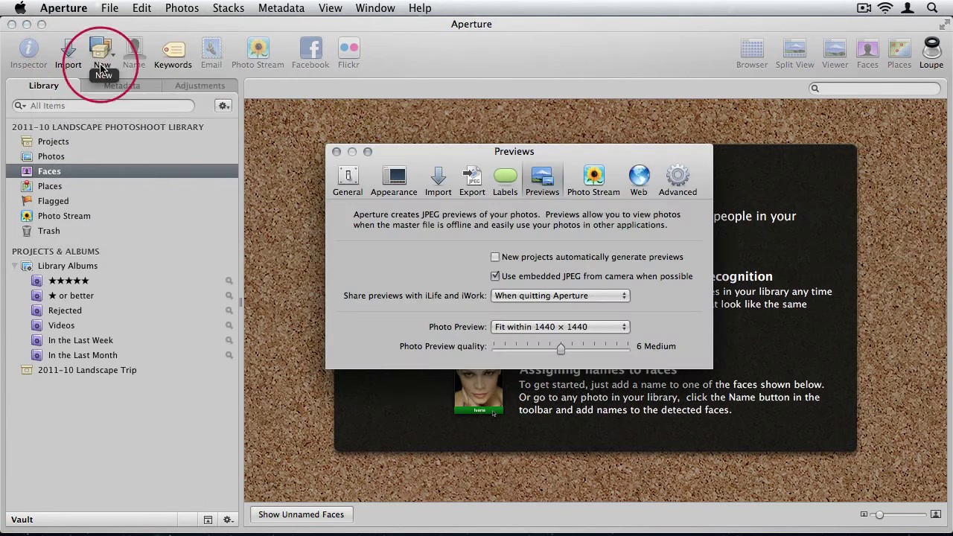
left_click(353, 179)
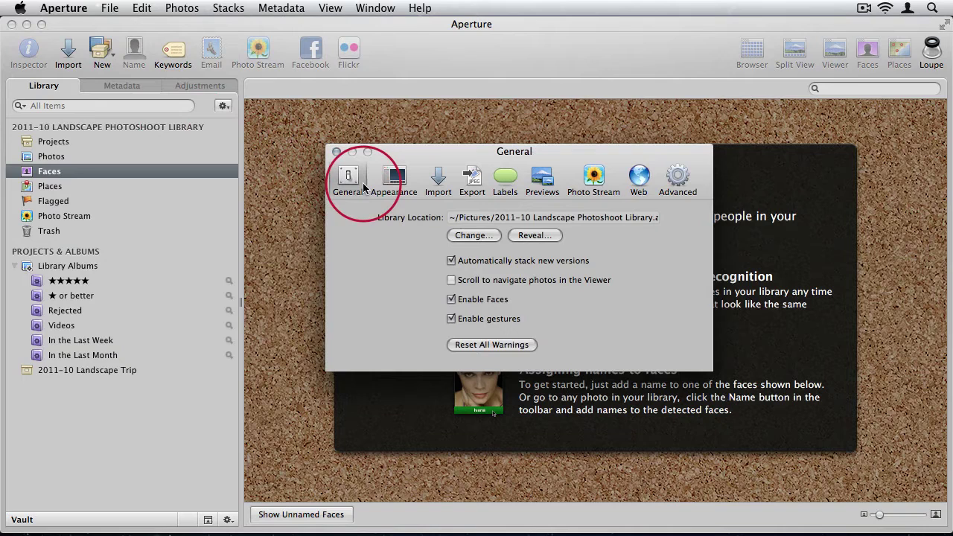
left_click(353, 183)
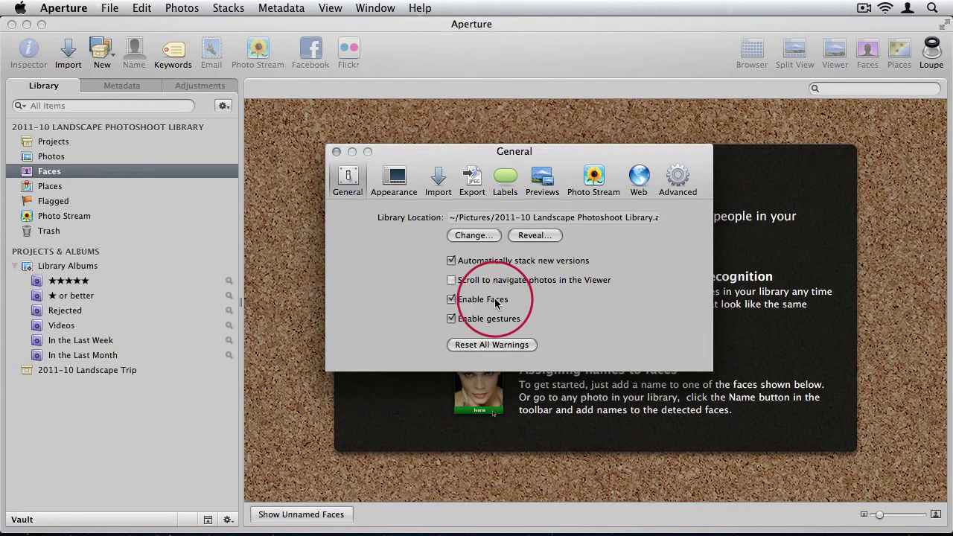
left_click(457, 300)
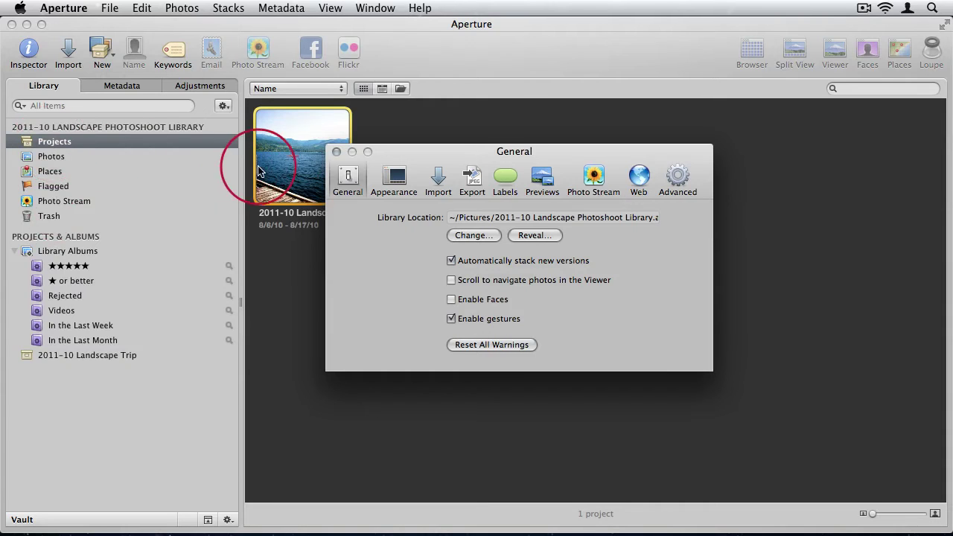
left_click(336, 152)
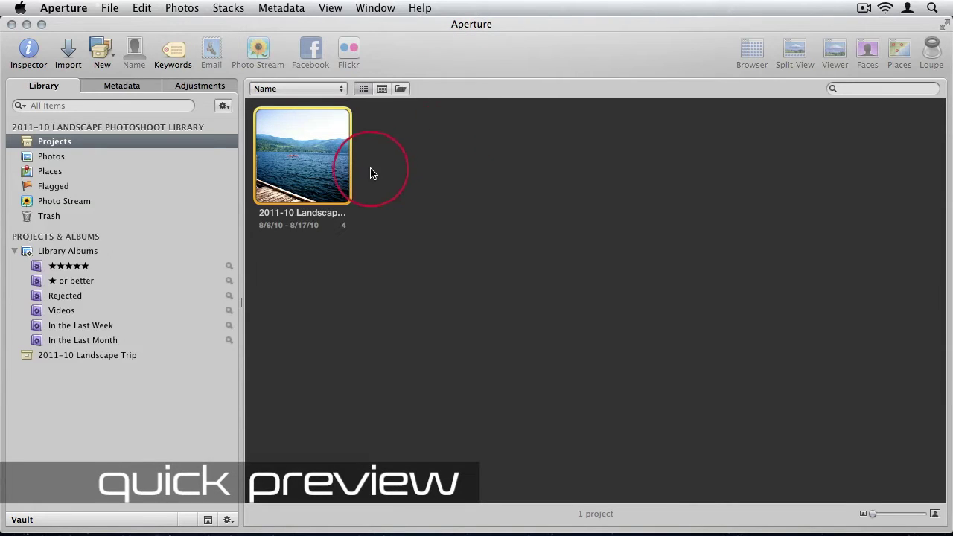
double_click(308, 159)
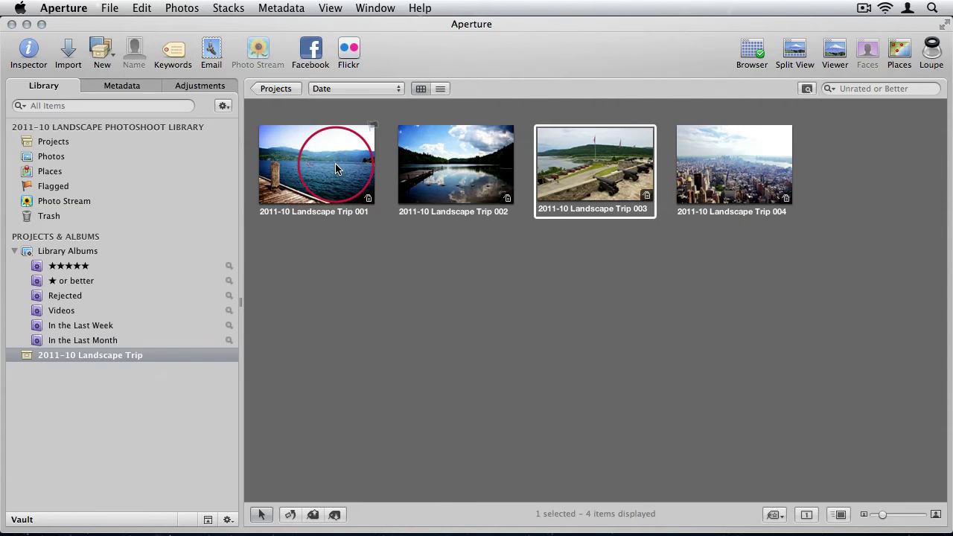
left_click(335, 168)
double_click(335, 169)
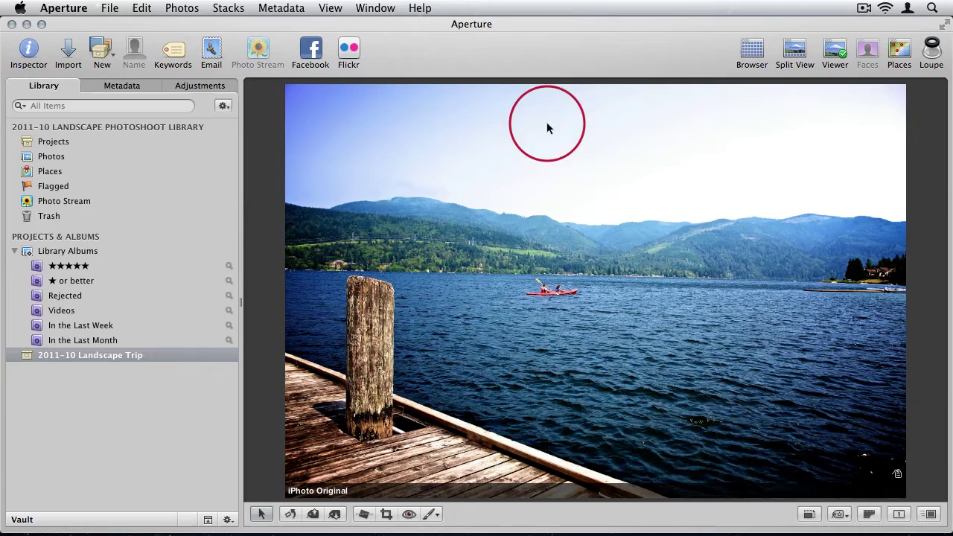
key("Right")
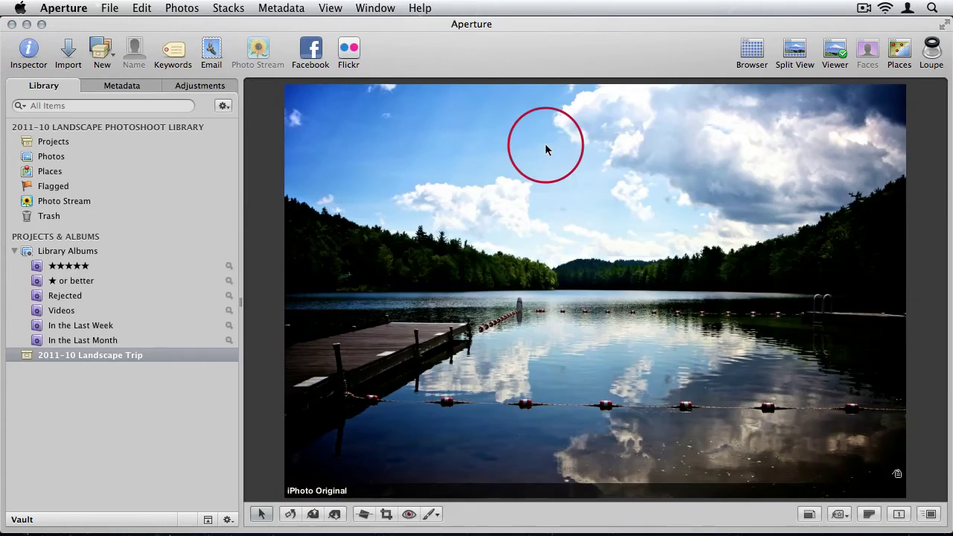
key("Left")
key("Right")
key("Right")
key("Right")
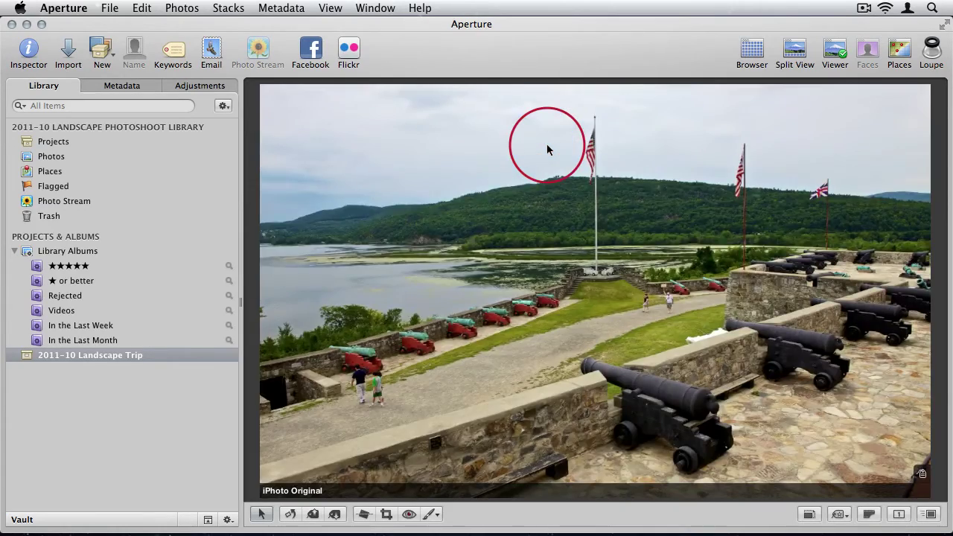
key("Left")
key("Left")
key("Left")
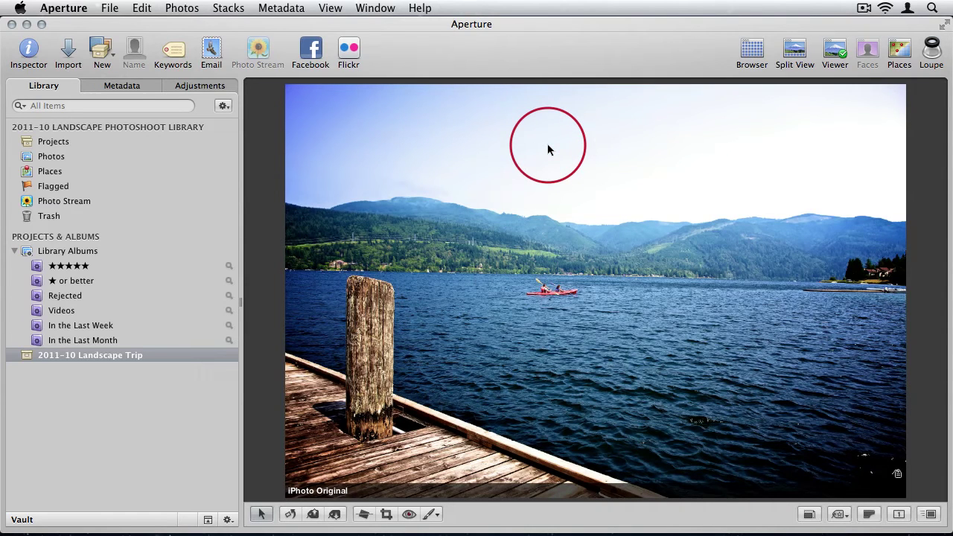
key("Right")
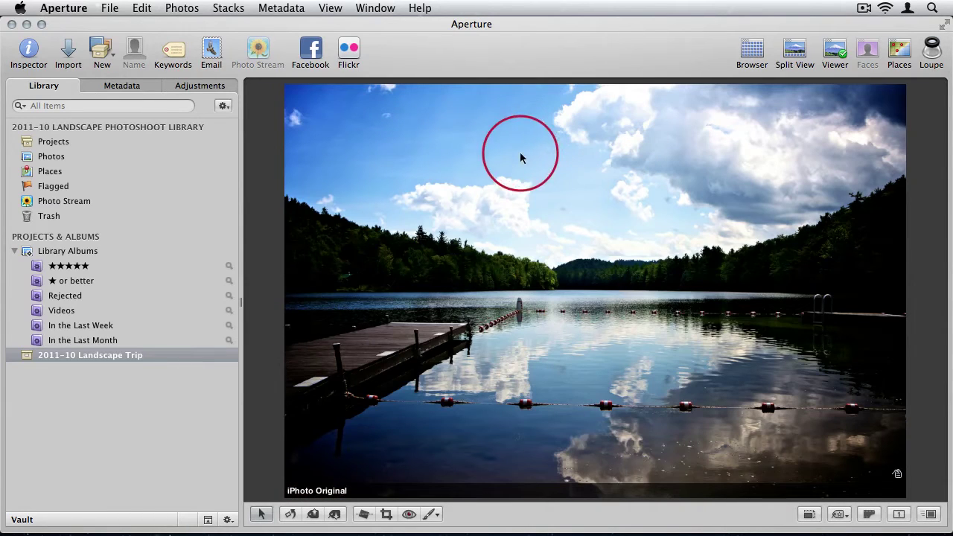
key("Right")
key("Right")
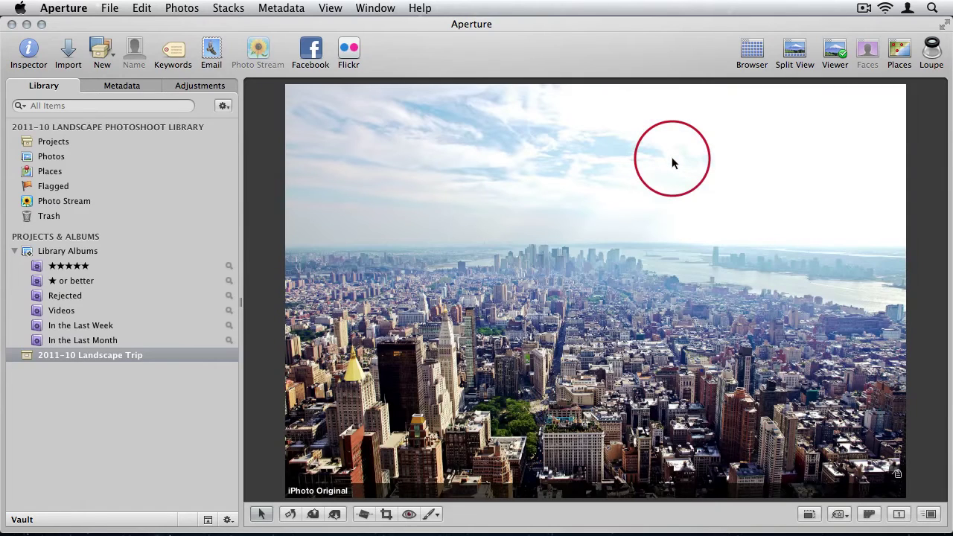
key("Left")
key("Left")
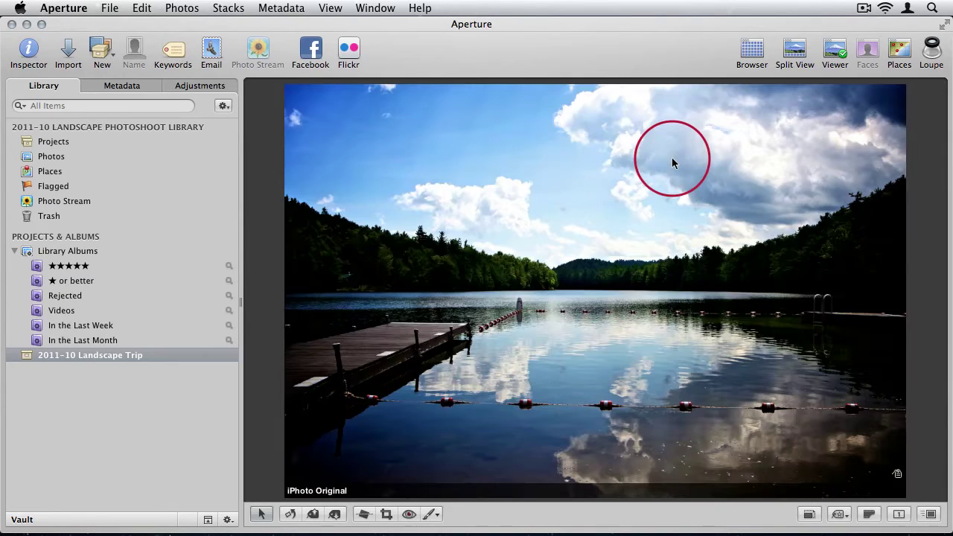
Turn Quick Preview on, off, and back on with the P shortcut
left_click(923, 515)
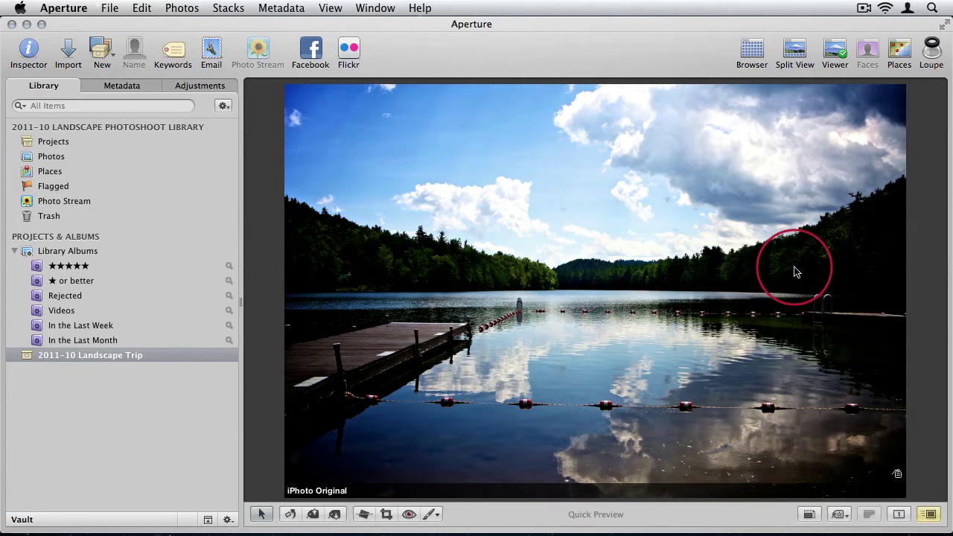
key("p")
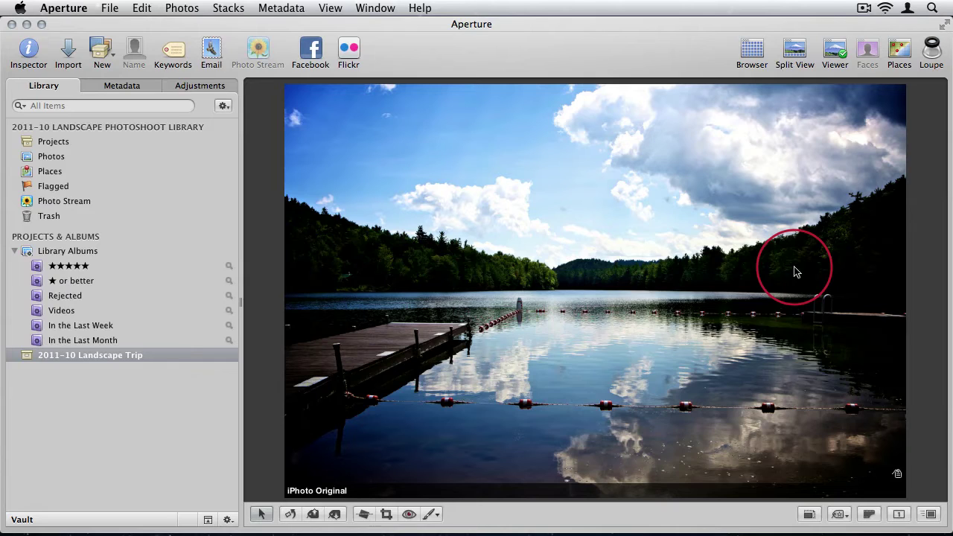
key("p")
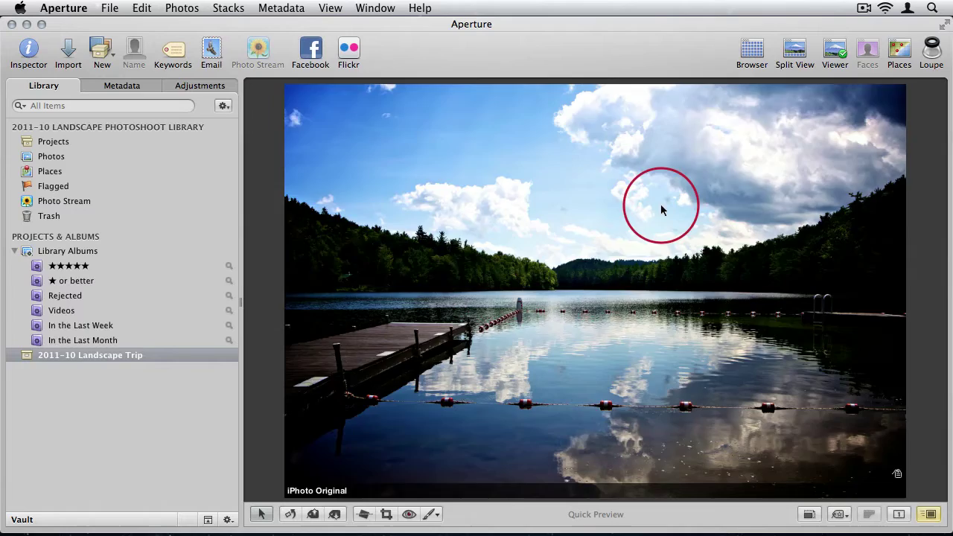
Step back and forth through the trip photos in Quick Preview, then switch it off
key("Right")
key("Right")
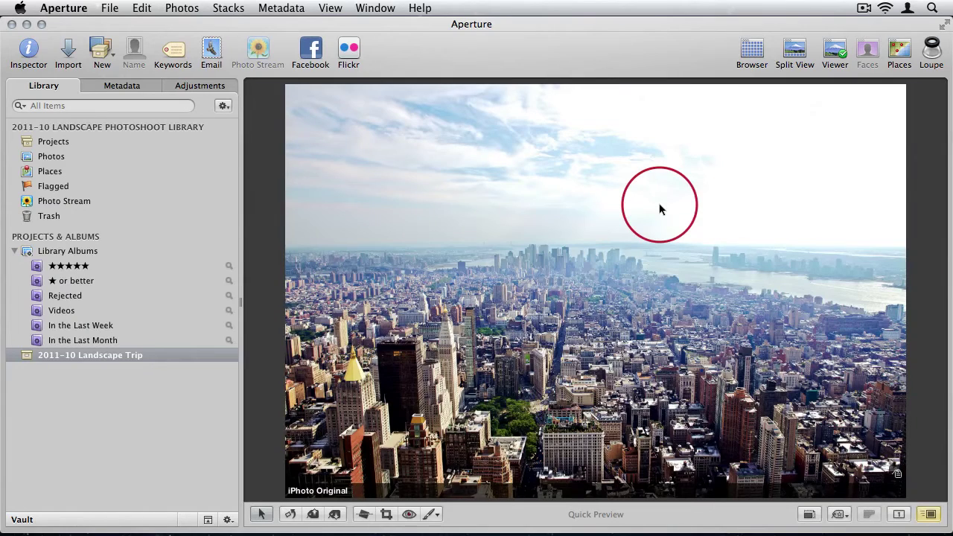
key("Left")
key("Left")
key("Left")
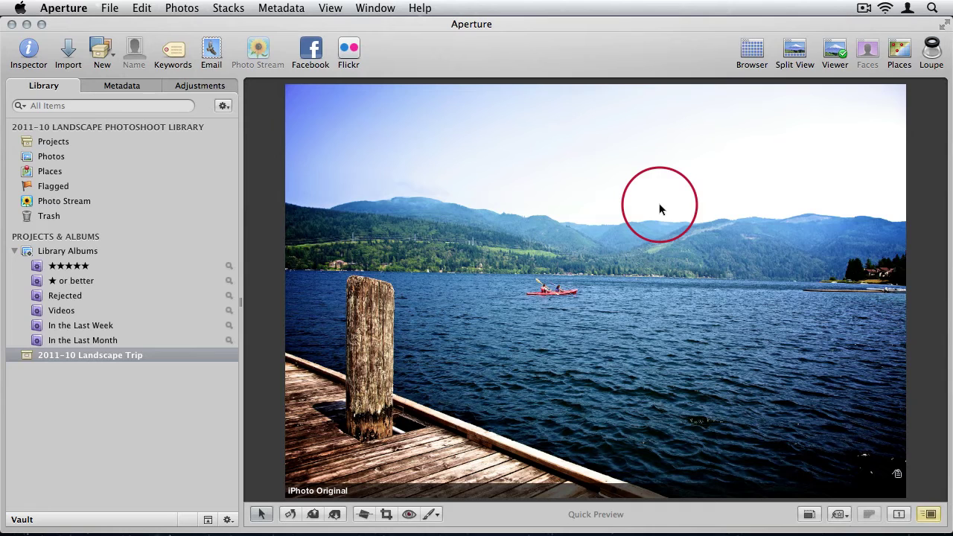
key("Right")
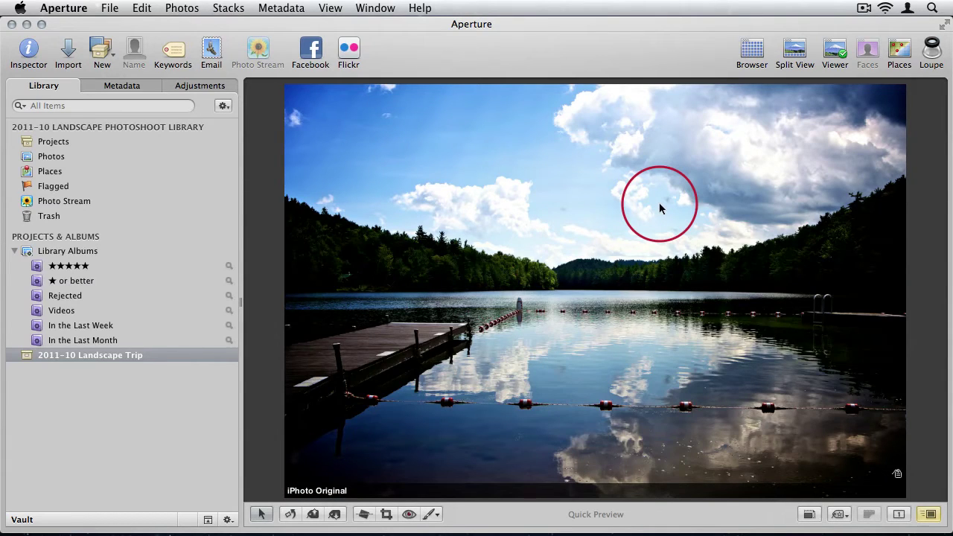
key("Right")
key("Right")
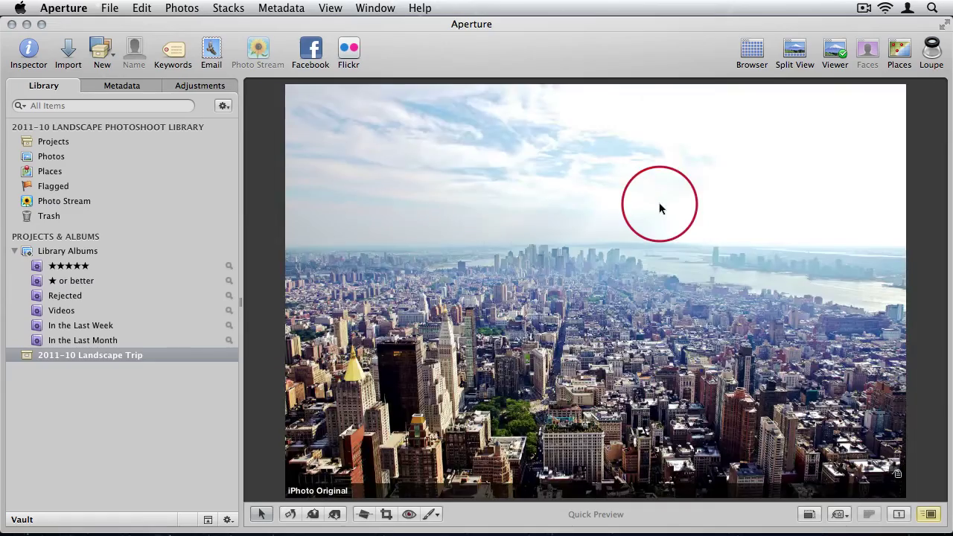
key("Left")
key("Left")
key("Left")
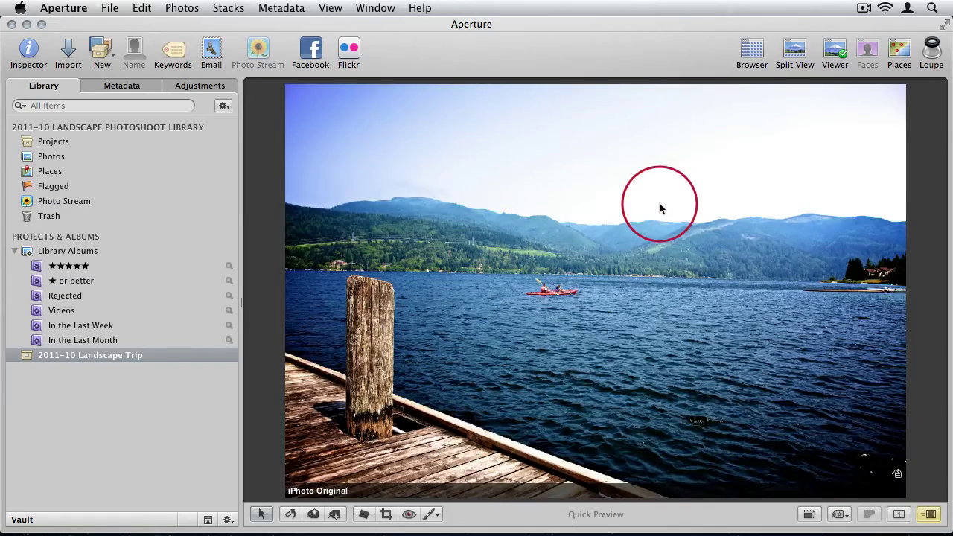
key("Right")
key("Right")
key("Right")
key("Left")
key("Left")
key("Left")
key("Right")
key("Right")
key("Right")
key("Right")
key("Right")
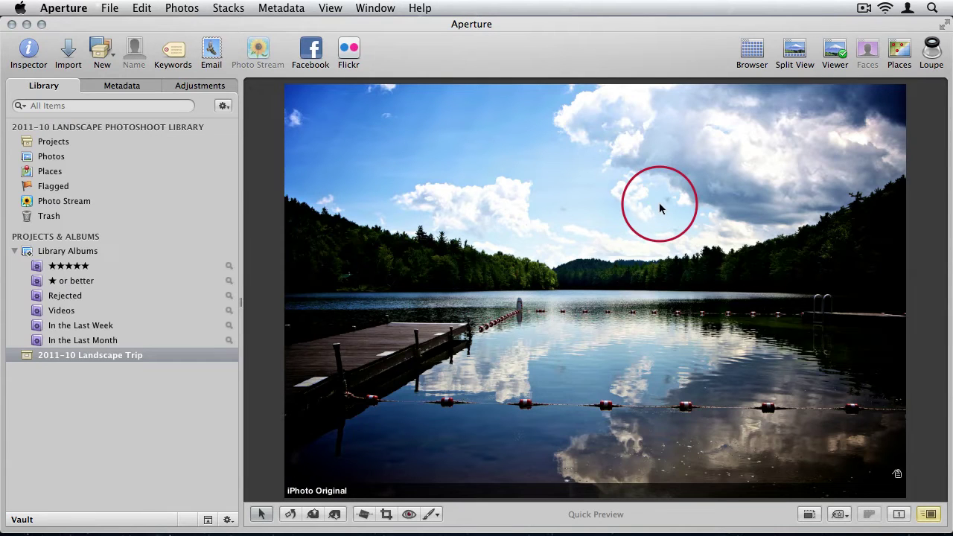
key("p")
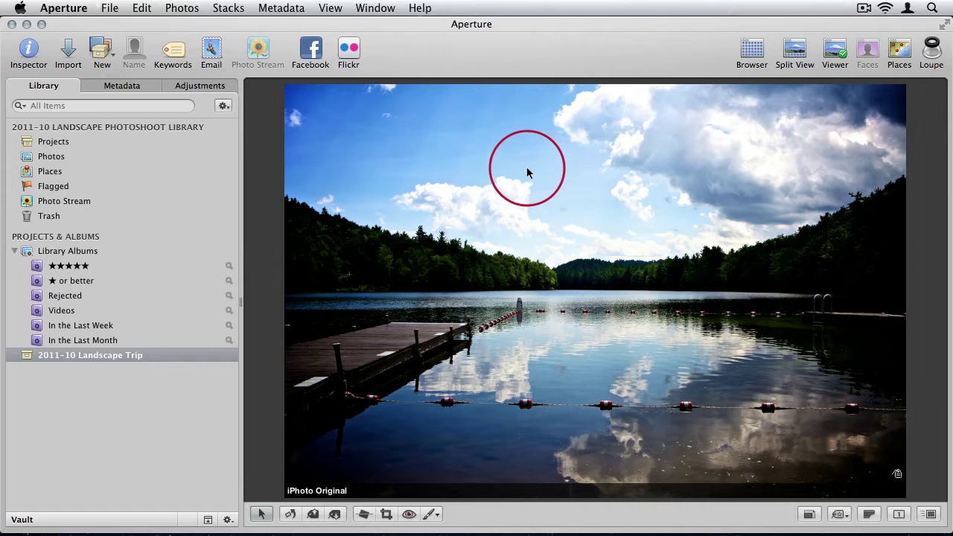
Show the Adjustments tab, turn Quick Preview off, and return to the Library tab
key("p")
left_click(212, 86)
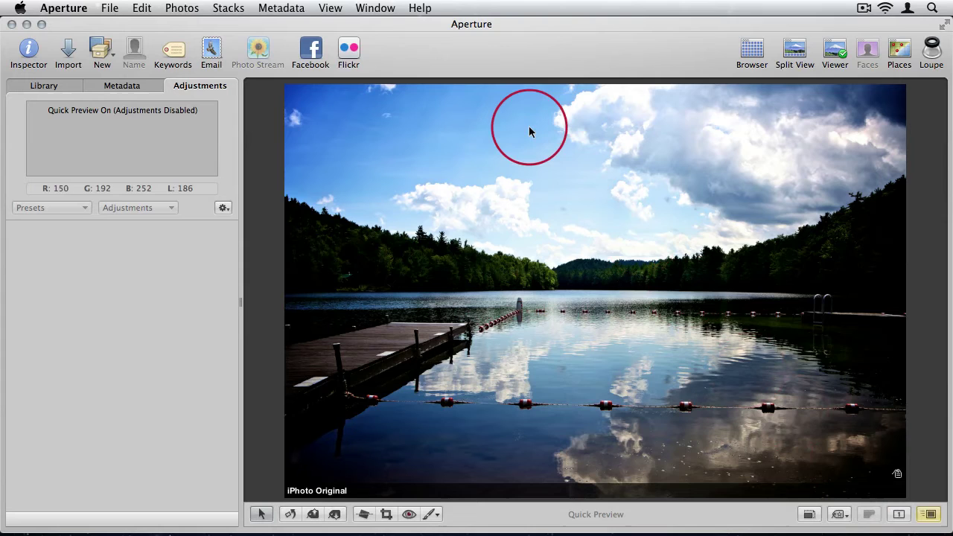
key("p")
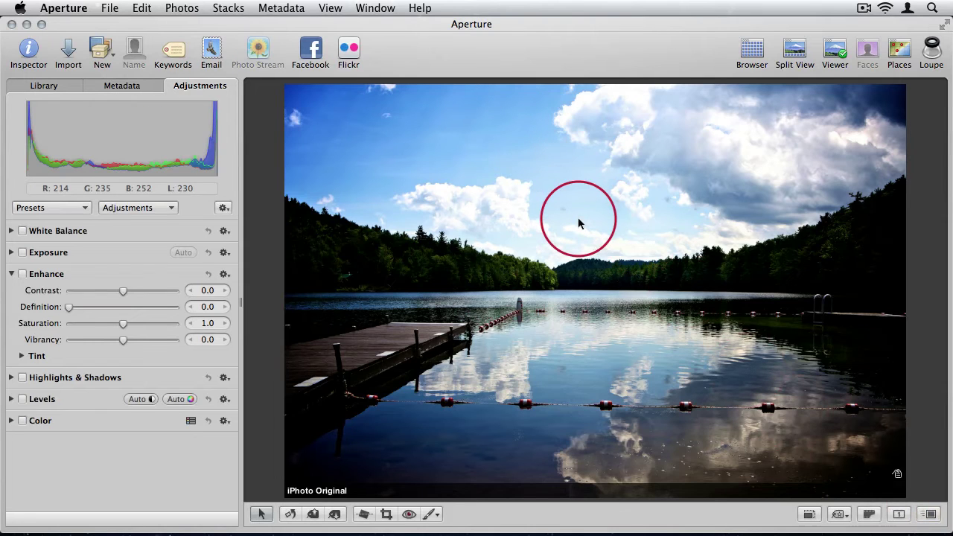
left_click(61, 87)
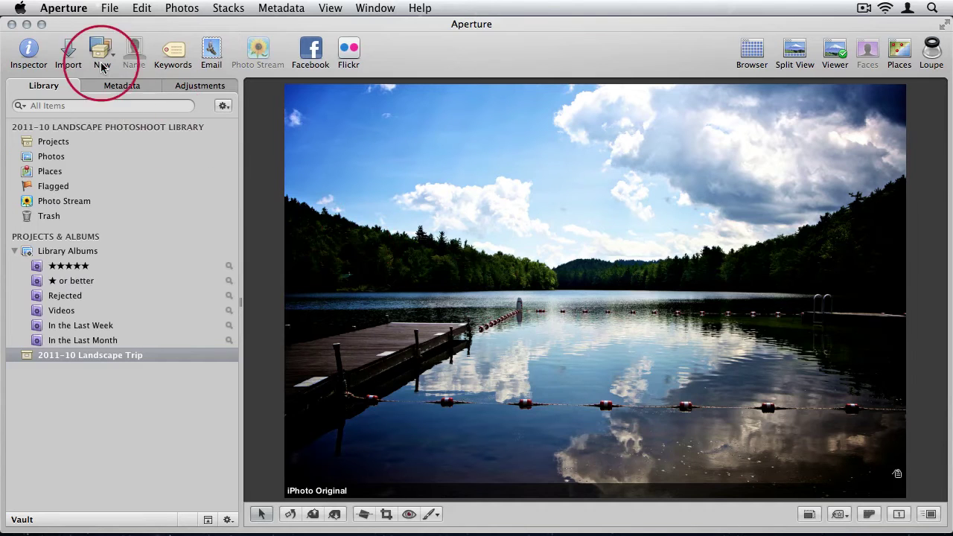
Open the Aperture application menu
left_click(71, 11)
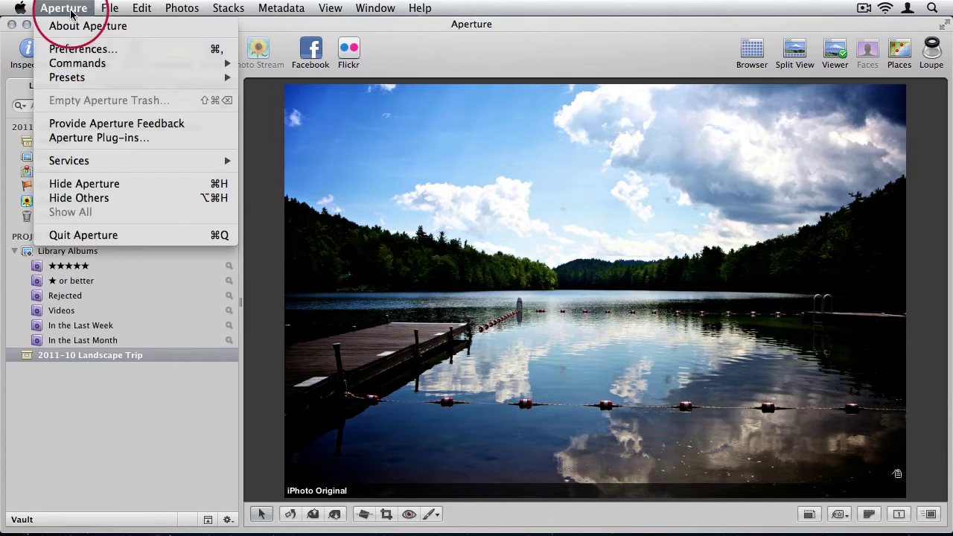
Open the Previews preferences and enable 'New projects automatically generate previews'
left_click(78, 49)
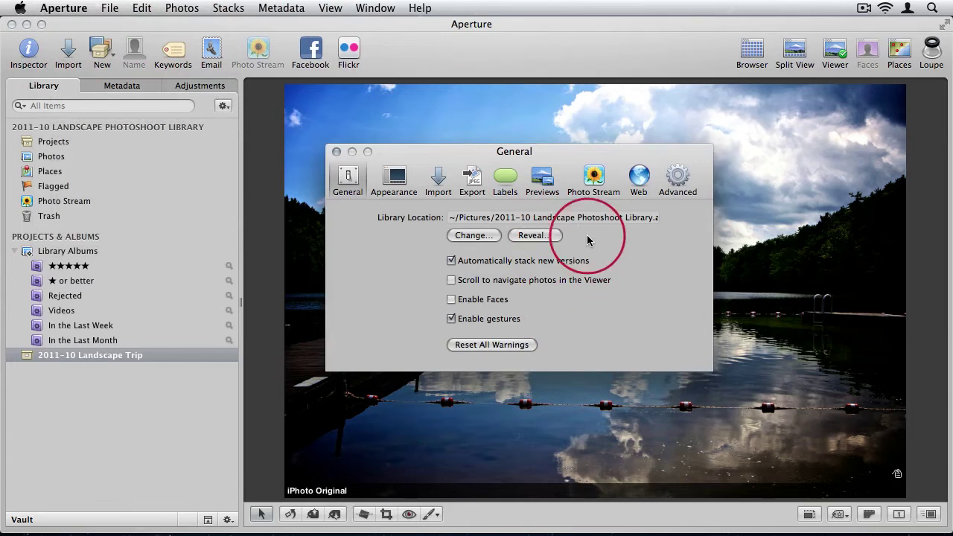
left_click(546, 183)
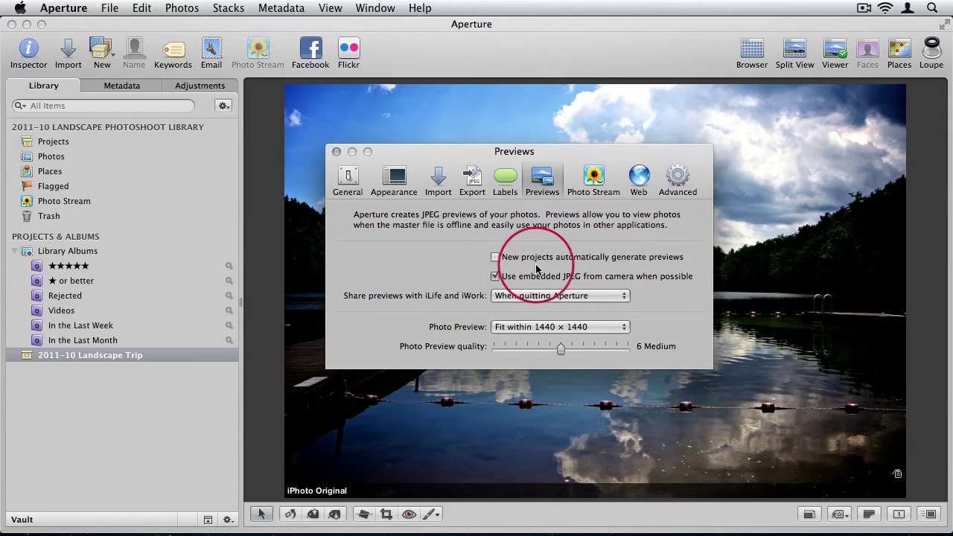
left_click(495, 257)
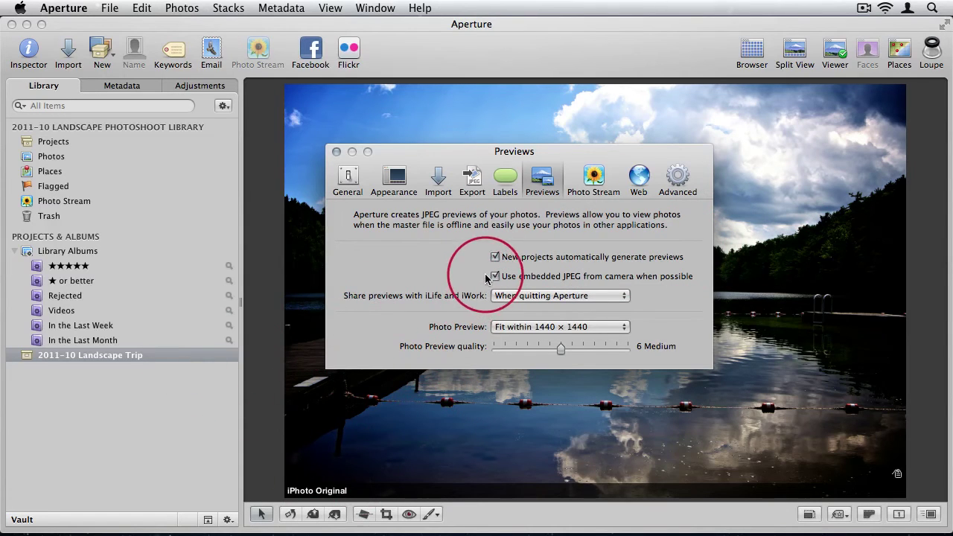
Uncheck 'New projects automatically generate previews' again
left_click(502, 258)
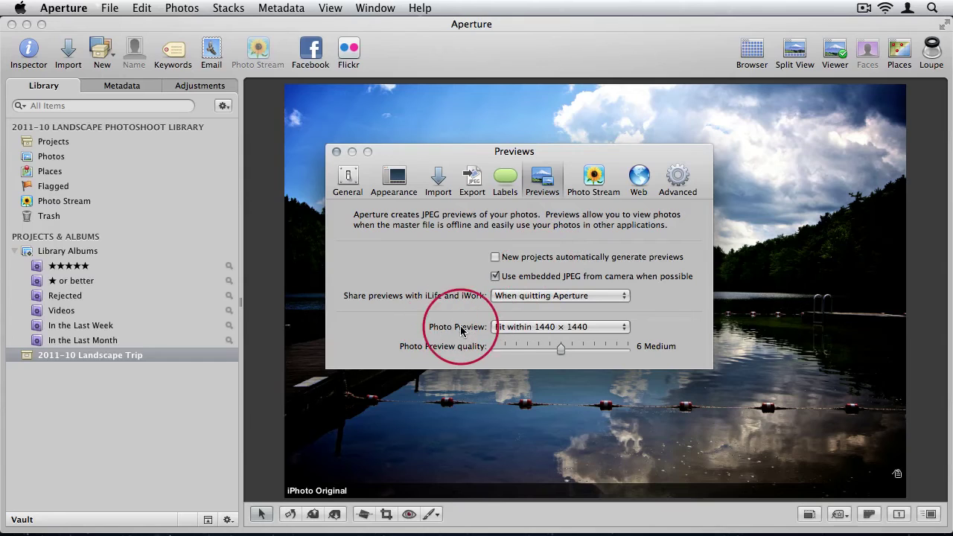
Set Photo Preview to 1280 × 1280, then to 1920 × 1920, and nudge the quality slider
left_click(505, 330)
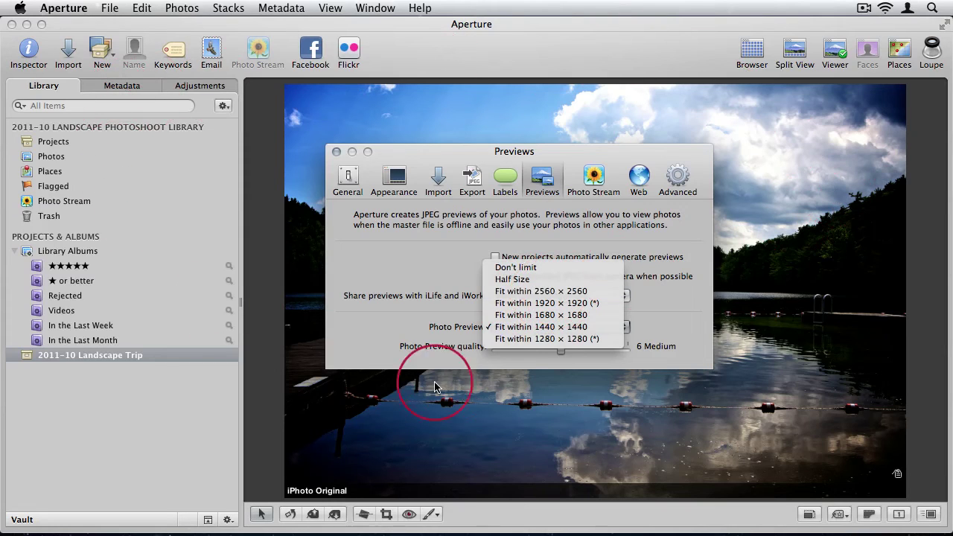
left_click(519, 339)
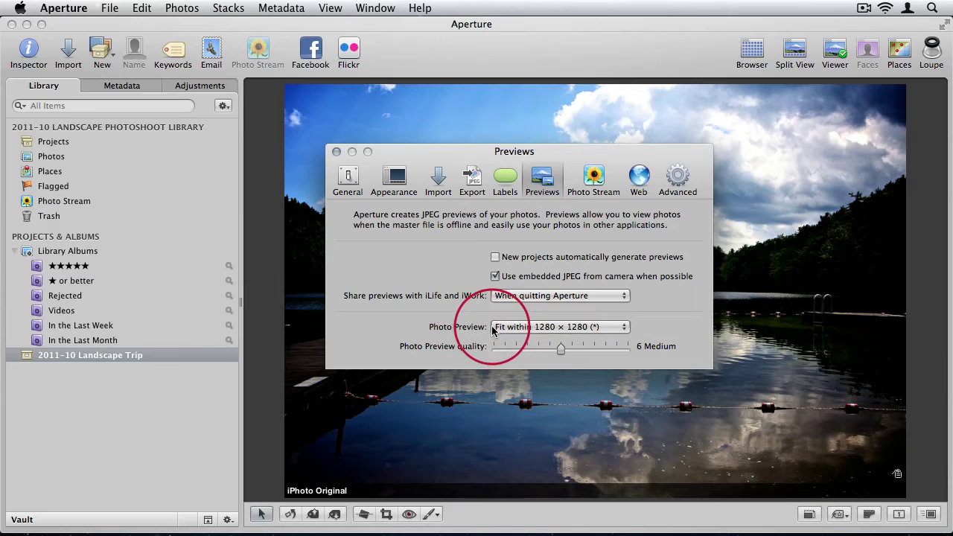
left_click(542, 328)
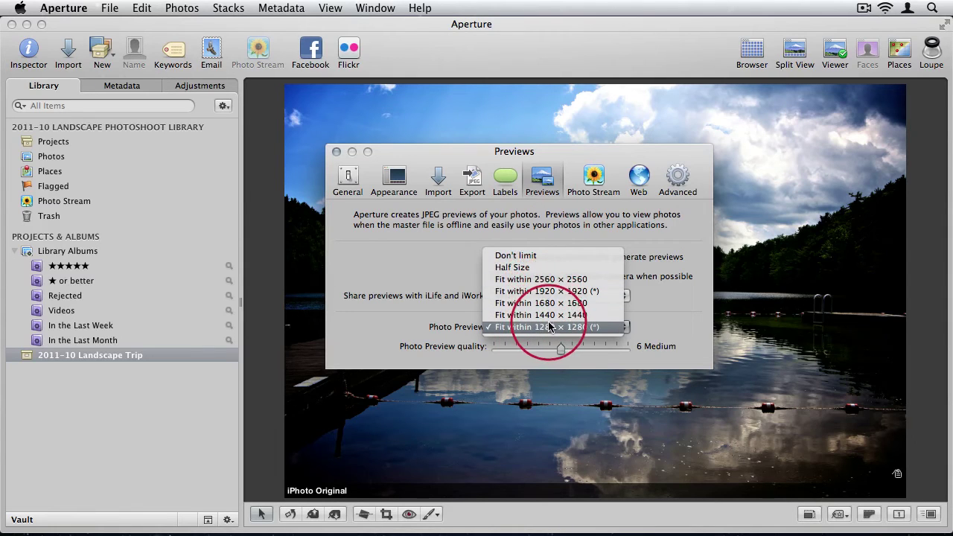
left_click(550, 291)
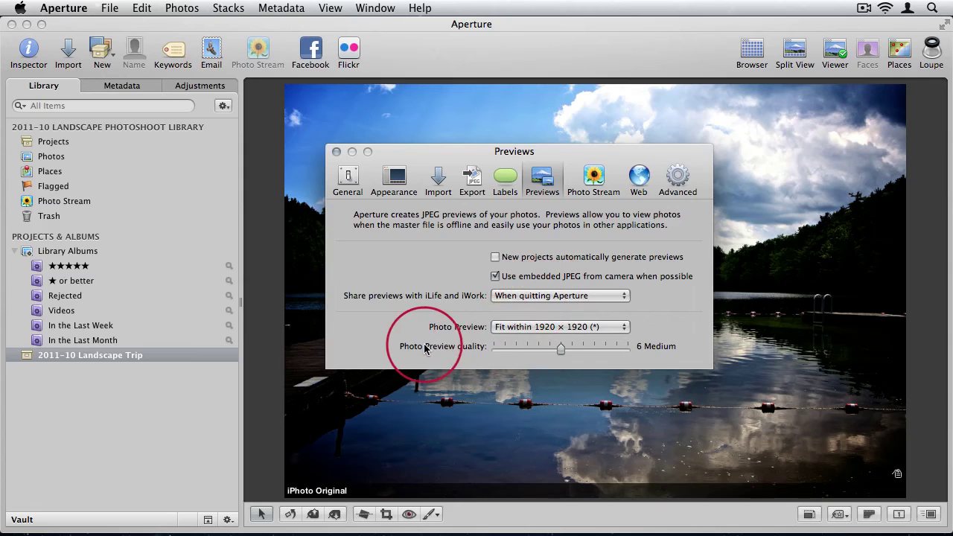
mouse_move(559, 350)
left_mouse_down()
mouse_move(630, 350)
mouse_move(497, 354)
mouse_move(564, 357)
left_mouse_up()
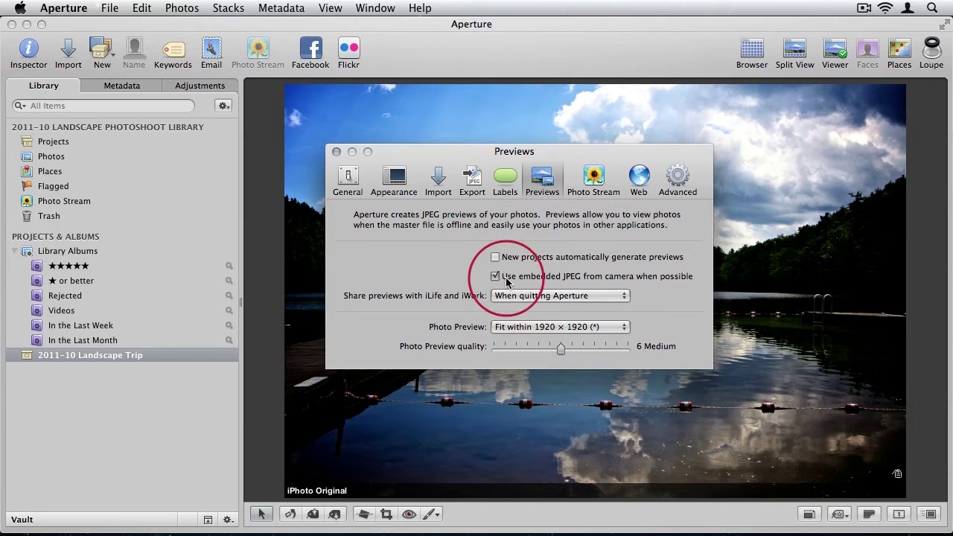
Close Preferences and enable Maintain Previews For Project on 2011-10 Landscape Trip
left_click(337, 152)
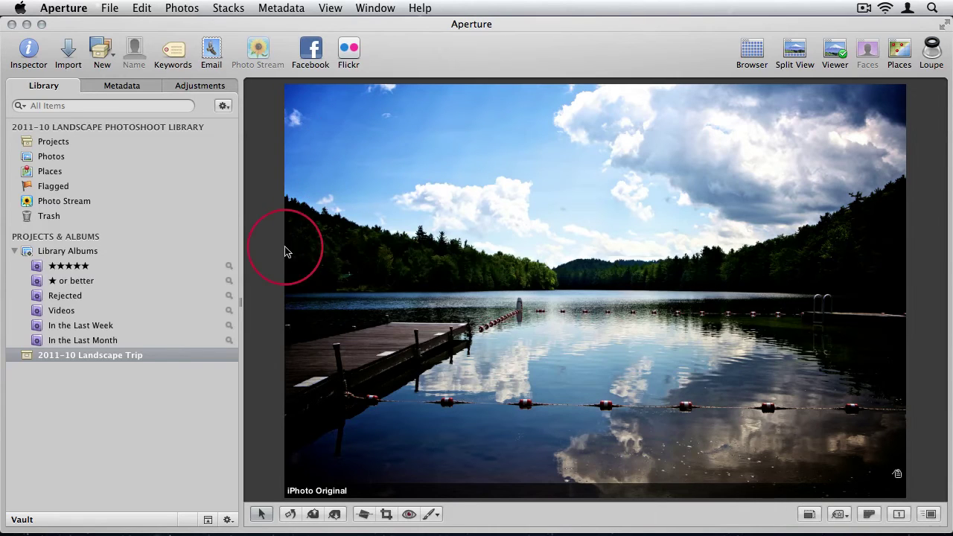
left_click(53, 355)
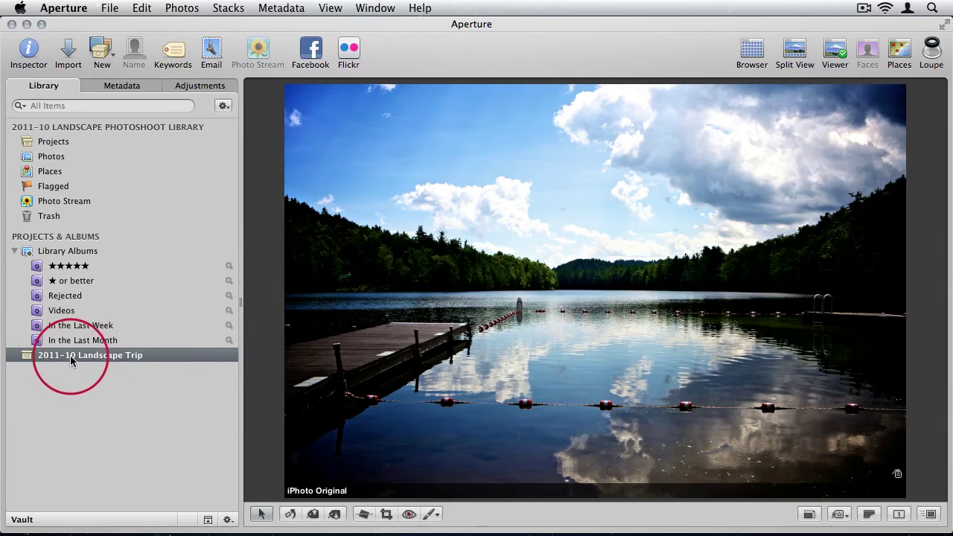
left_click(222, 106)
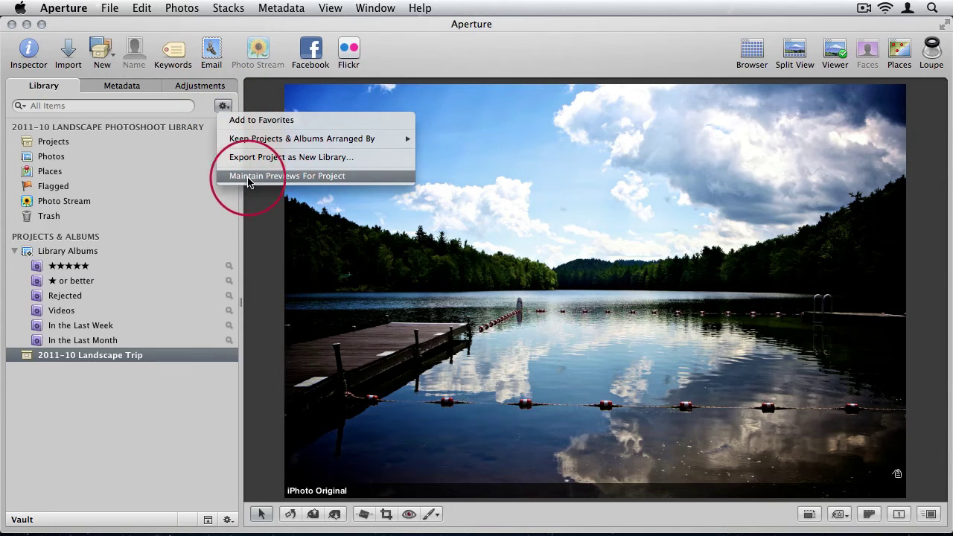
left_click(257, 176)
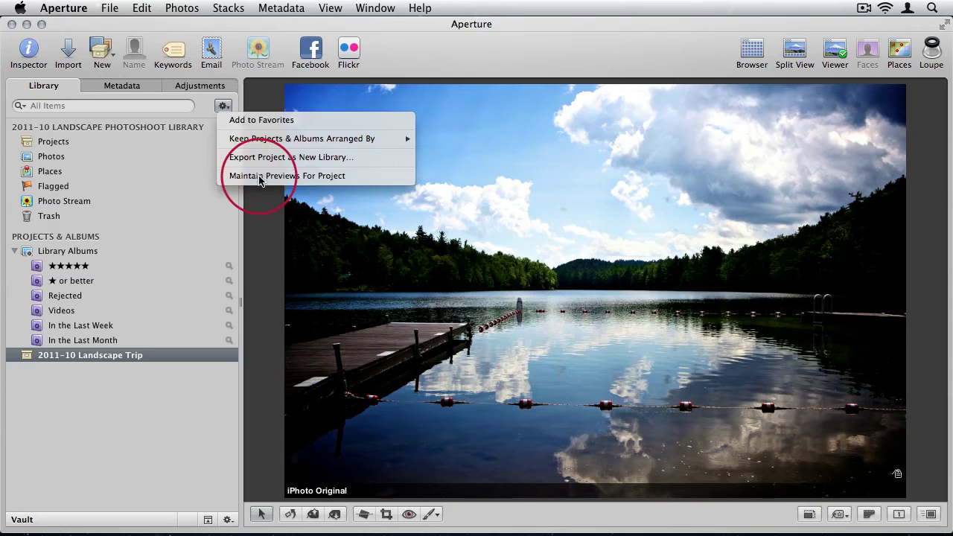
left_click(224, 106)
left_click(93, 428)
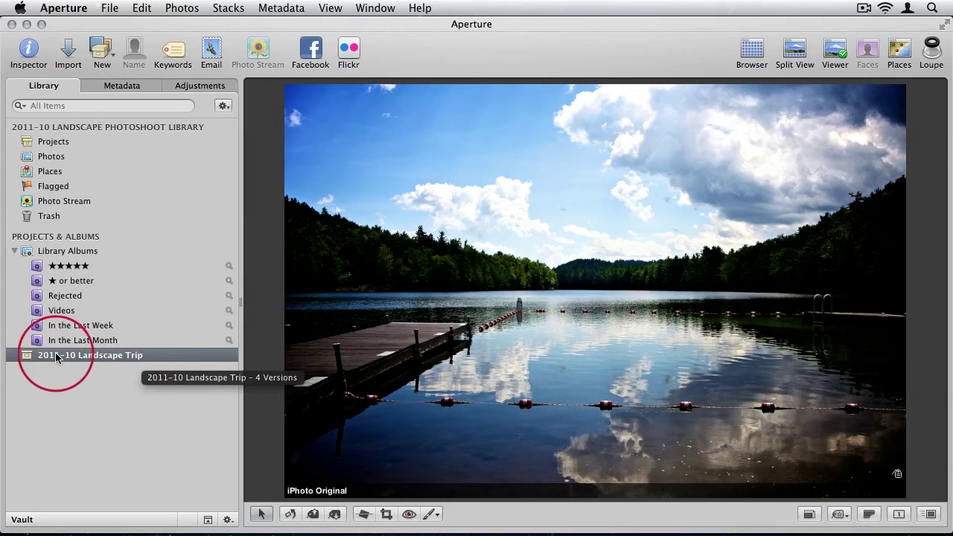
Uncheck Maintain Previews For Project for 2011-10 Landscape Trip in the gear menu
mouse_move(232, 129)
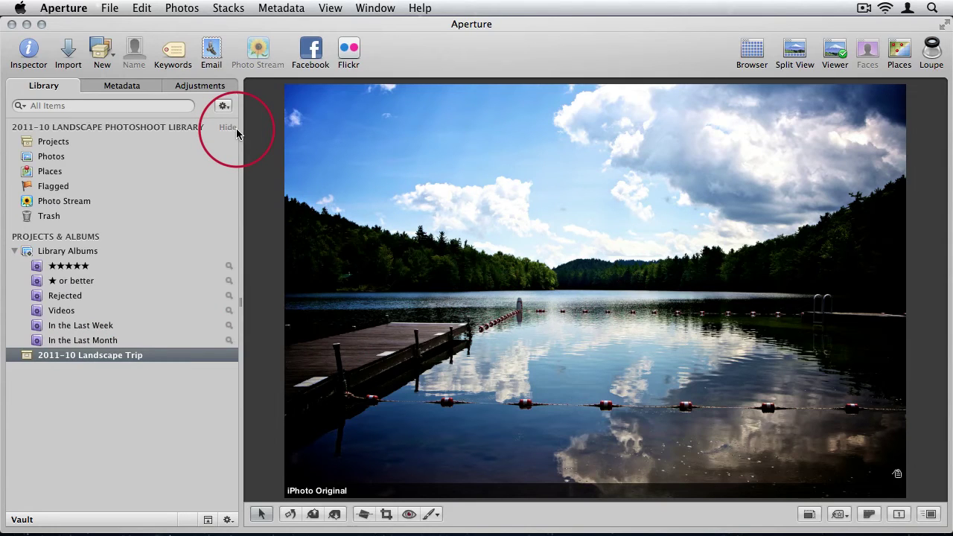
left_click(223, 106)
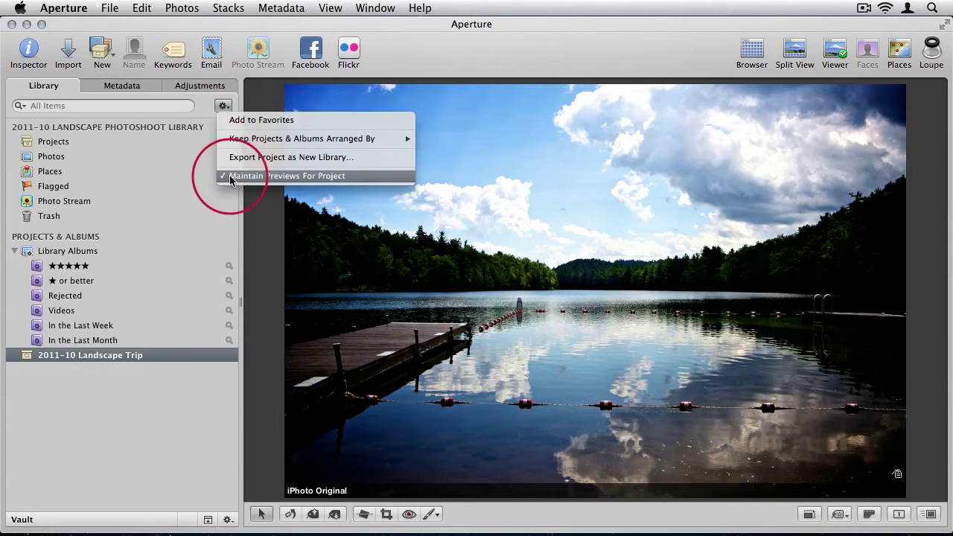
left_click(249, 178)
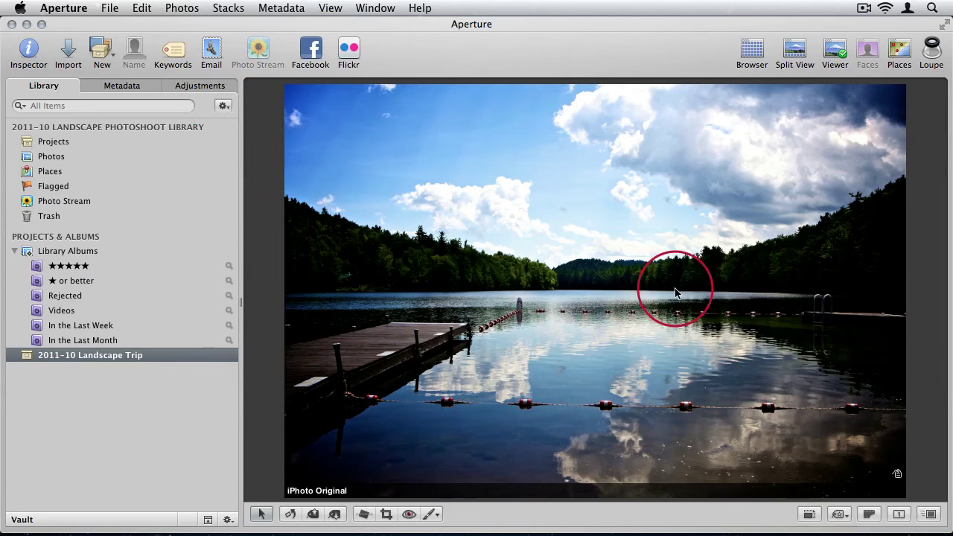
left_click(223, 105)
left_click(179, 454)
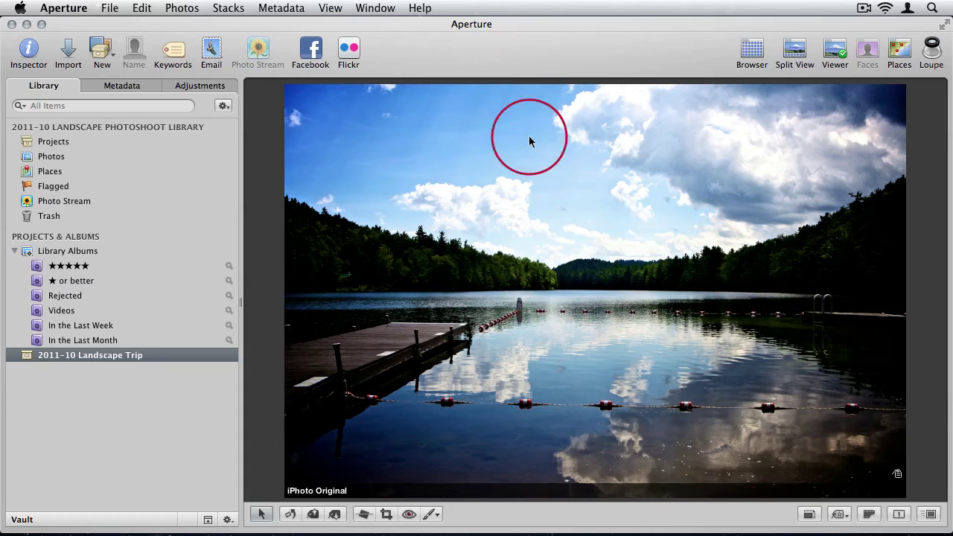
Launch App Store through a Spotlight search for 'app sto'
key("super+space")
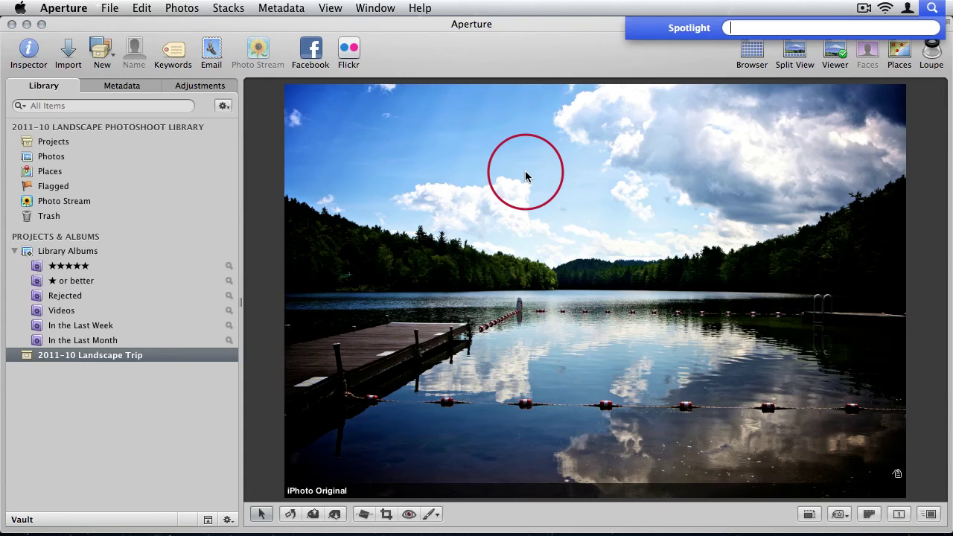
type("app sto")
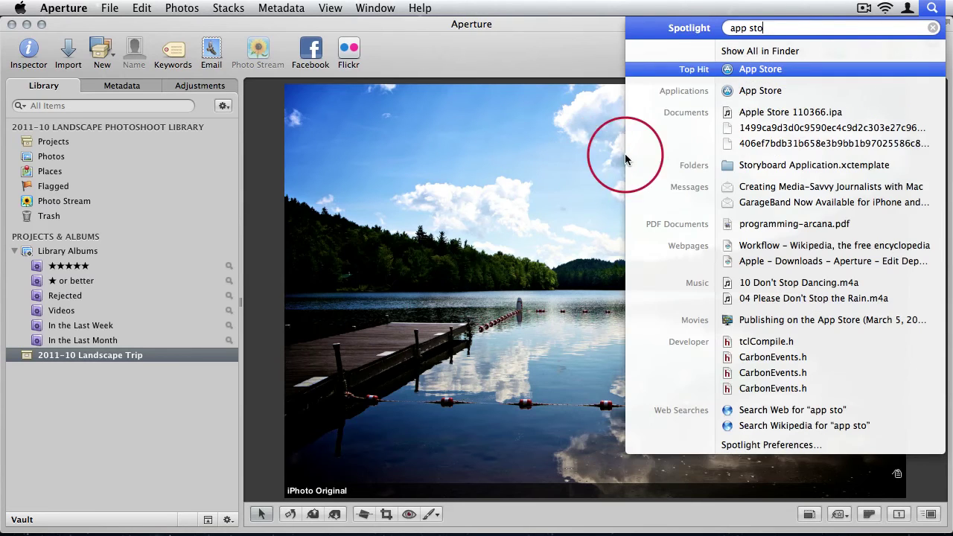
left_click(799, 71)
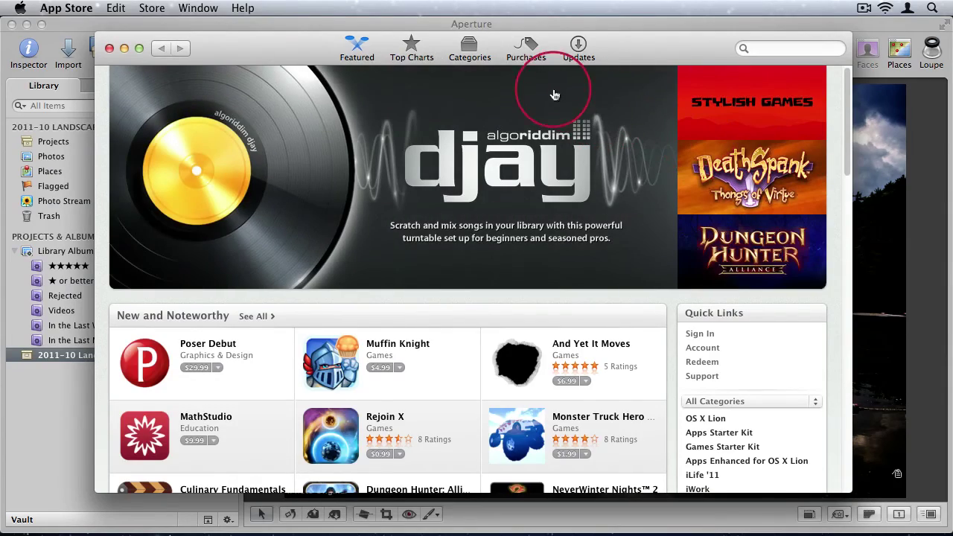
Launch MemoryFreer from the Applications folder
scroll(413, 203, "down", 5)
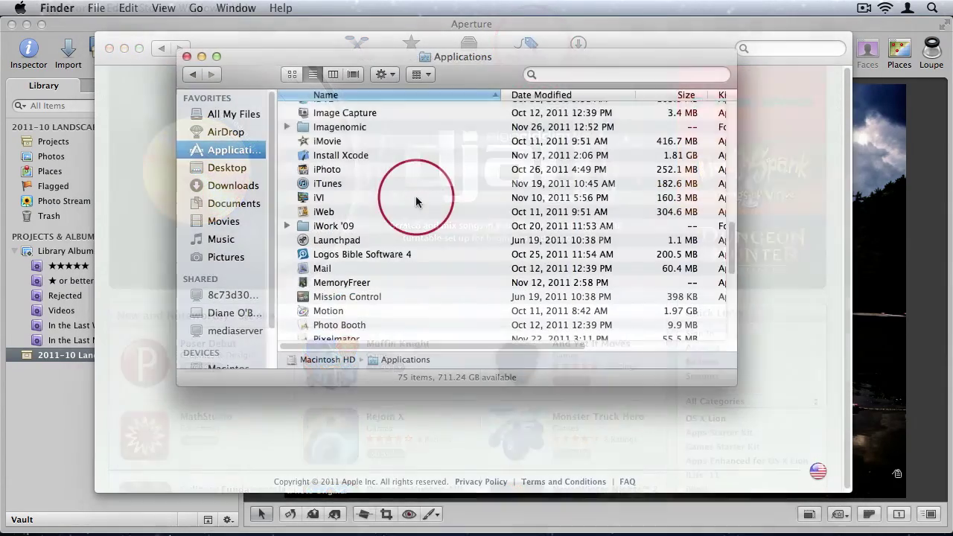
left_click(366, 256)
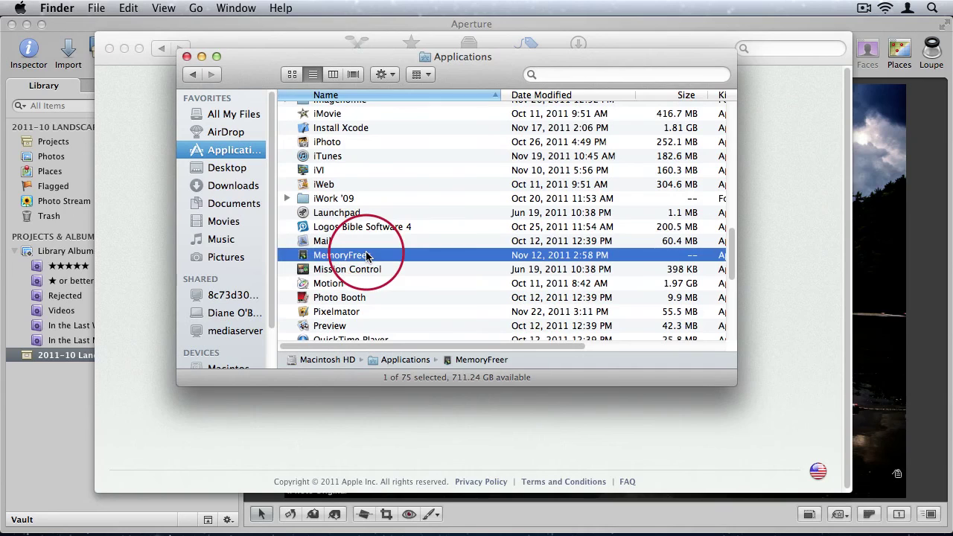
double_click(366, 255)
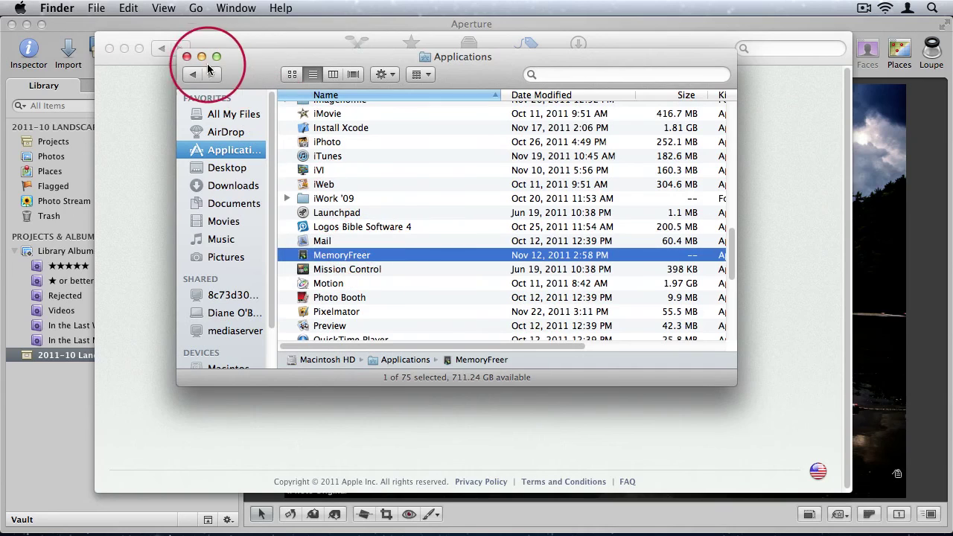
Close the Applications window, search the App Store for 'memoryfreer' and open MemoryFreer's page
left_click(187, 57)
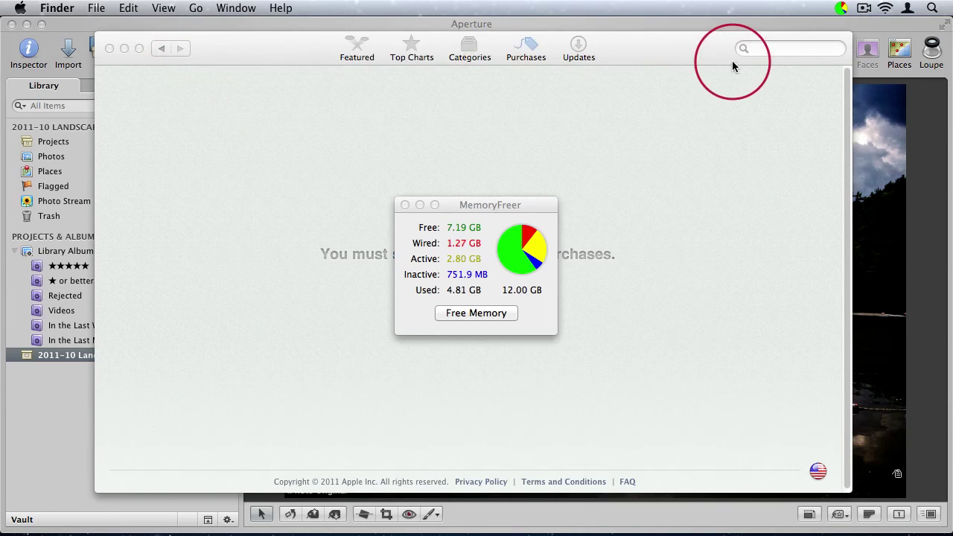
left_click(771, 49)
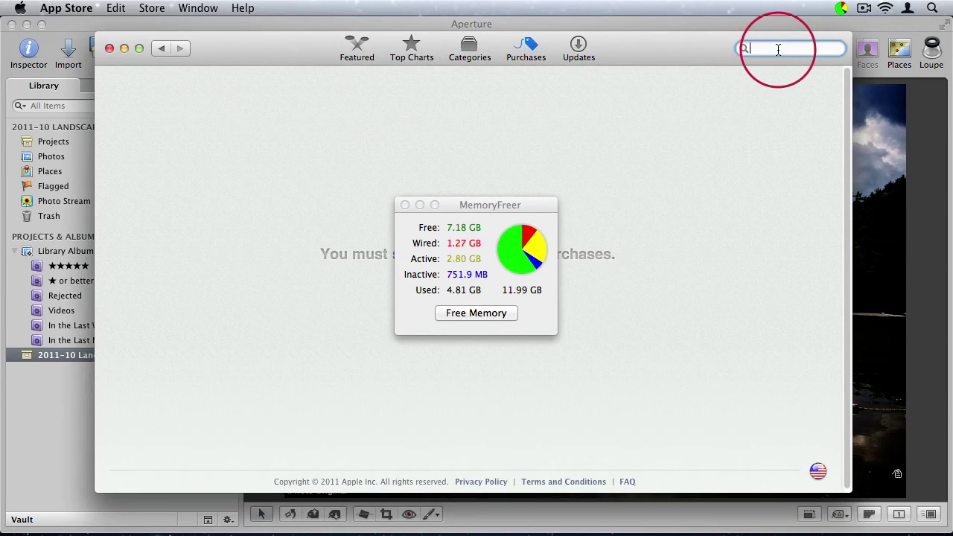
type("memor")
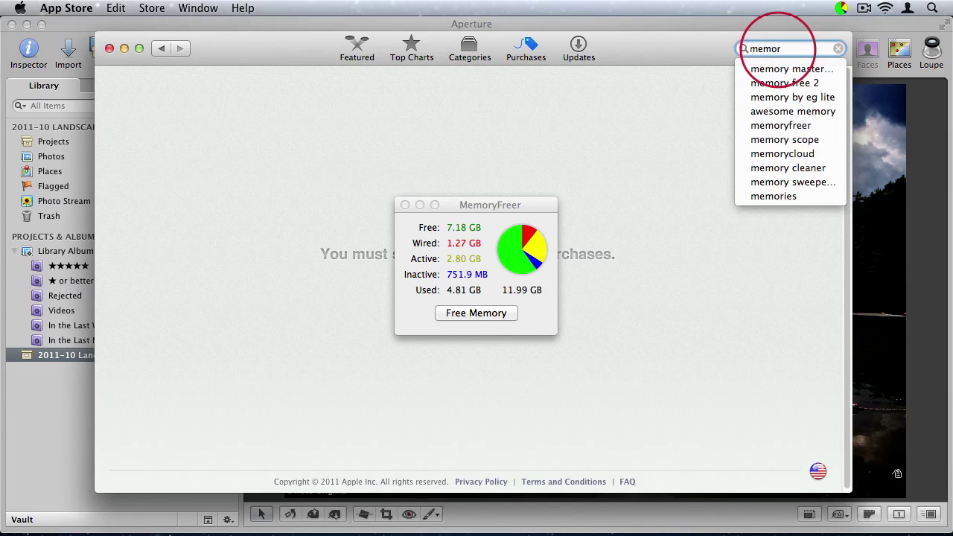
key("Down")
key("Down")
key("Down")
key("Down")
key("Down")
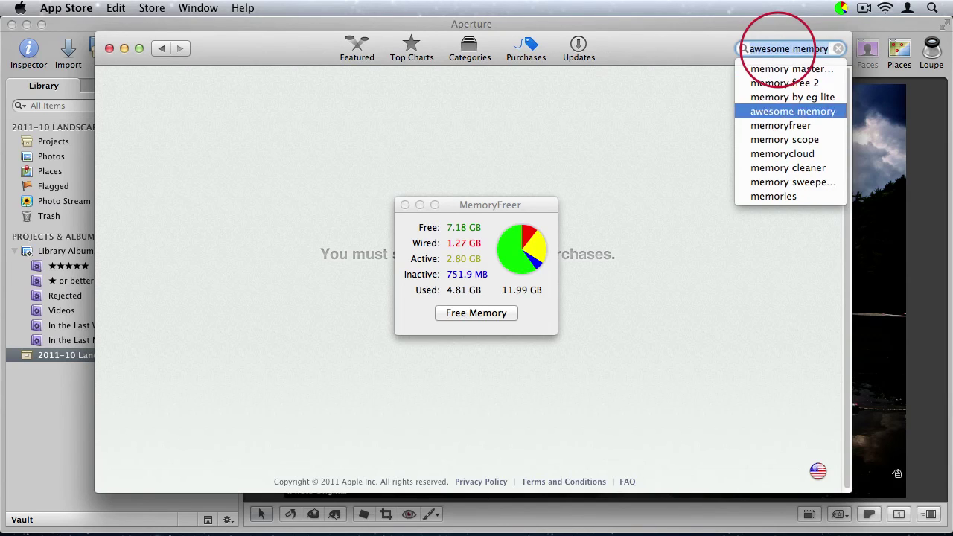
key("Return")
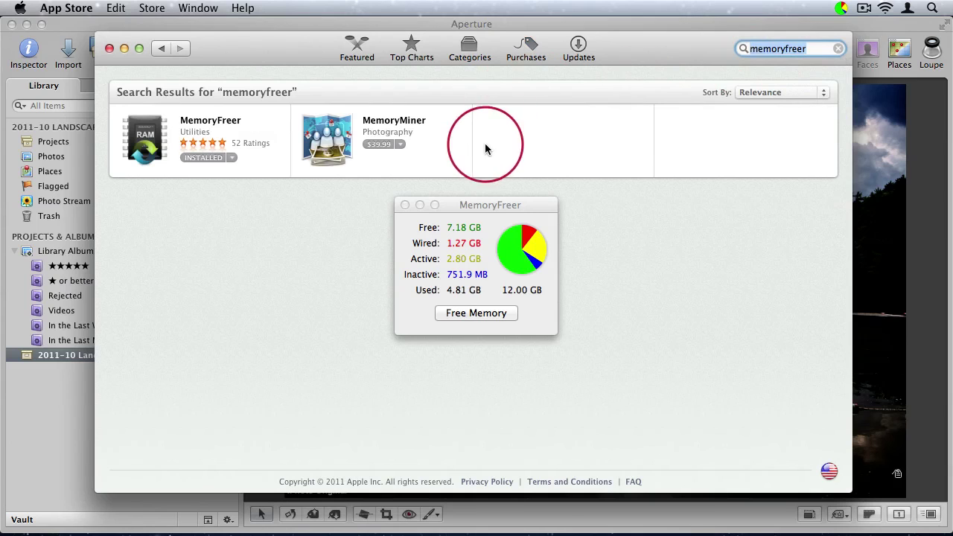
left_click(236, 130)
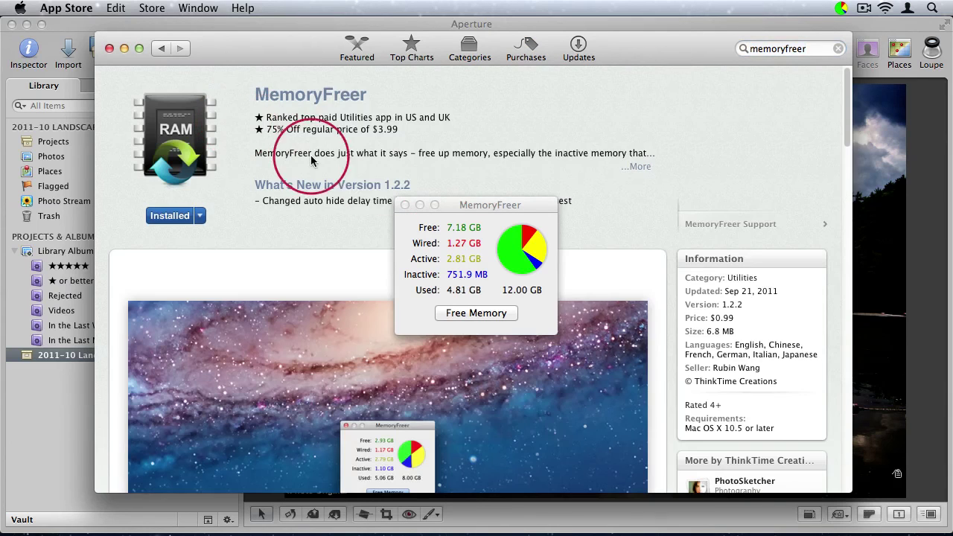
Move the MemoryFreer memory window up over the Information panel
left_click_drag(519, 206, 596, 165)
scroll(329, 214, "down", 10)
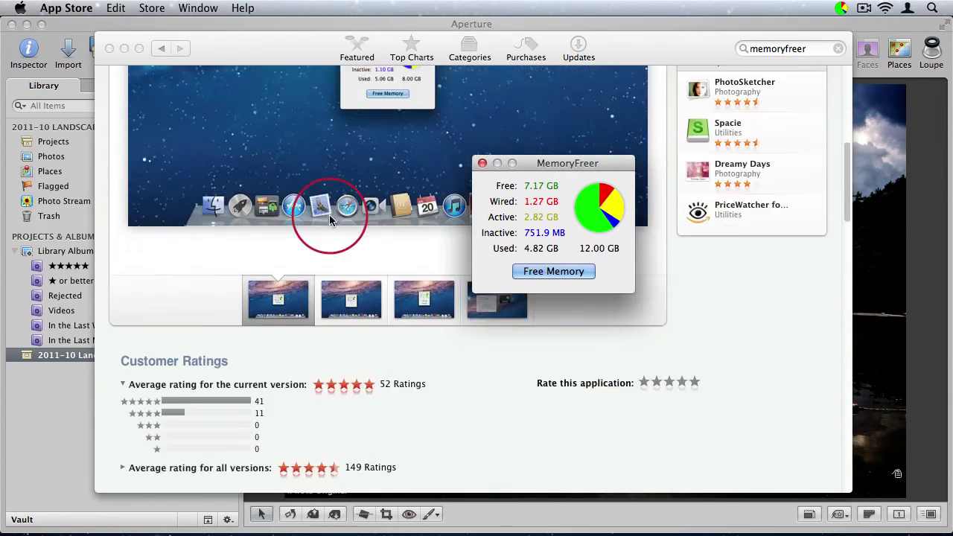
scroll(292, 215, "down", 2)
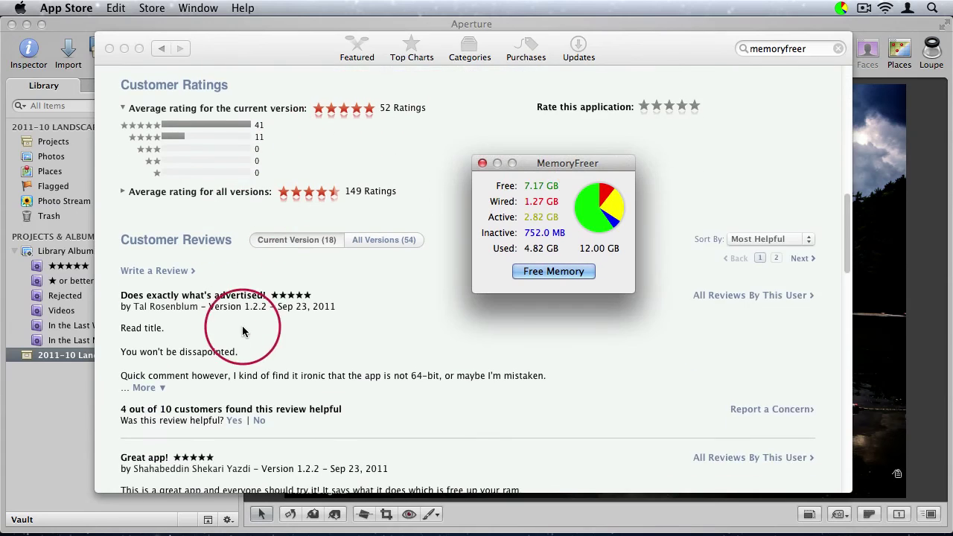
scroll(389, 283, "up", 10)
left_click_drag(560, 155, 733, 100)
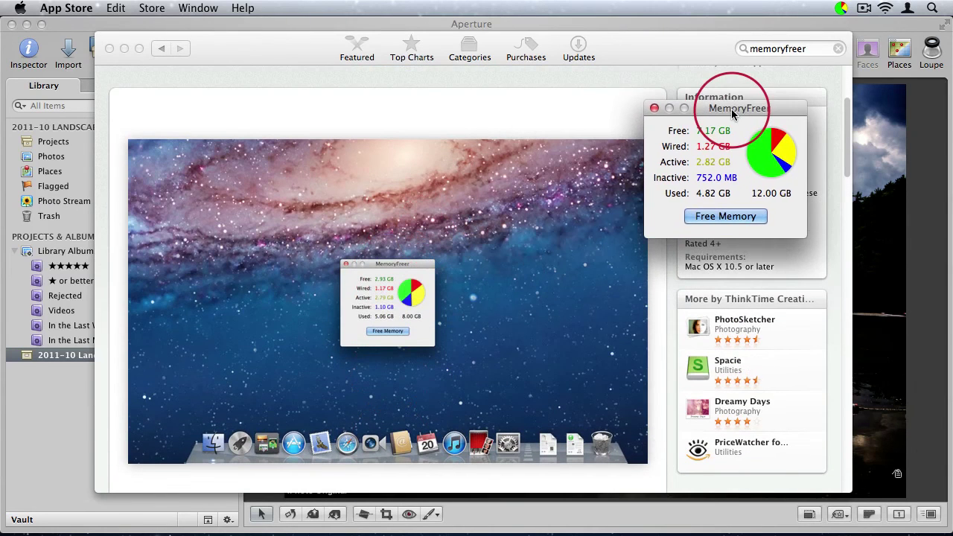
View MemoryFreer's memory stats from its menu-bar icon and nudge its window slightly up
left_click(842, 7)
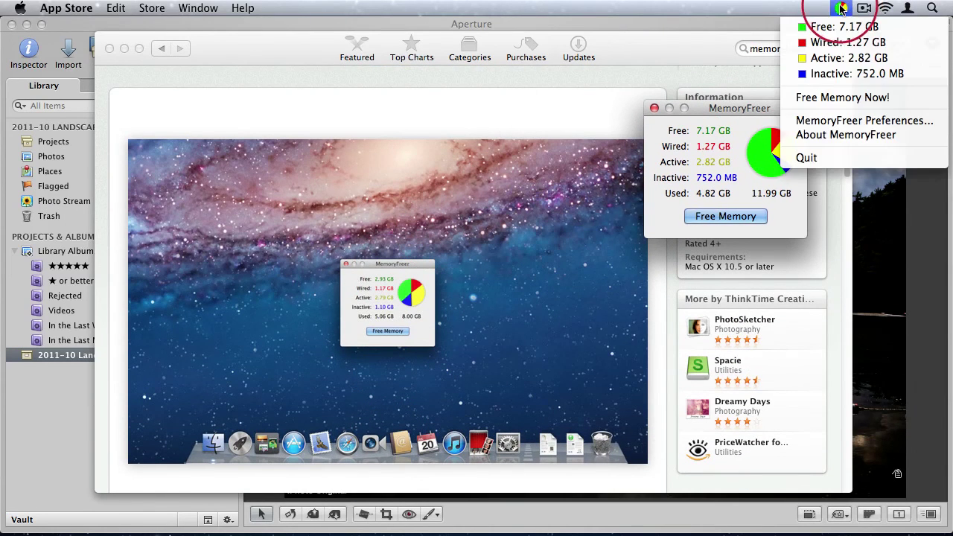
left_click(842, 8)
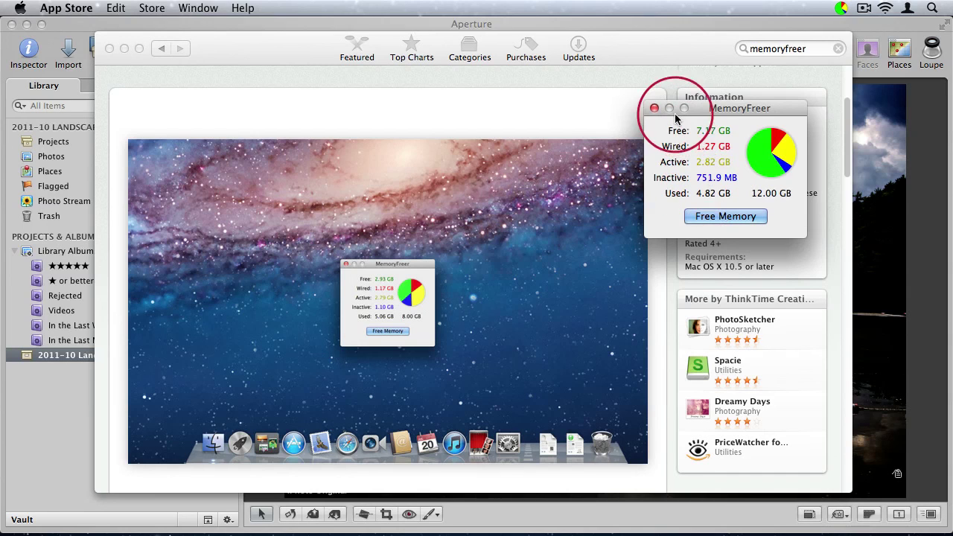
mouse_move(751, 108)
left_mouse_down()
mouse_move(701, 97)
mouse_move(696, 77)
mouse_move(755, 90)
left_mouse_up()
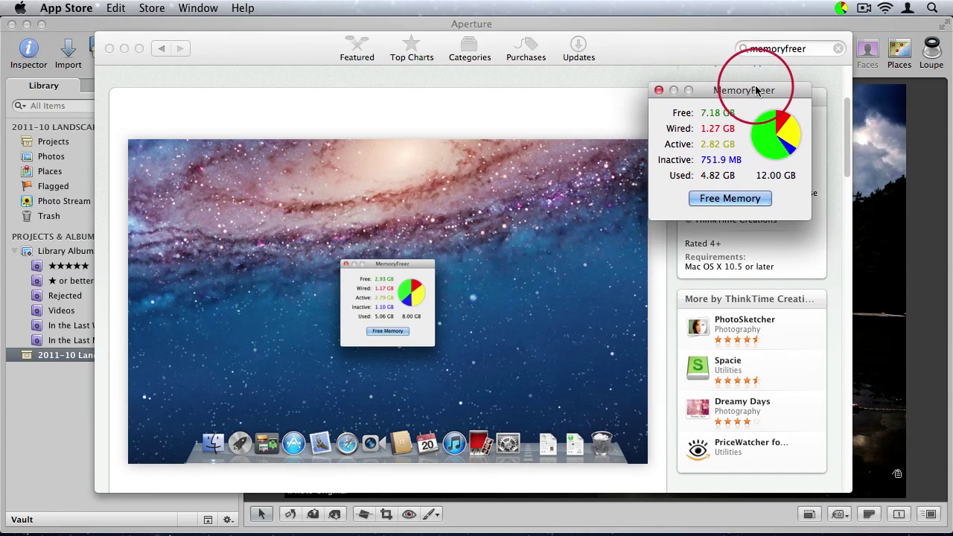
Check the memory stats again, then close the MemoryFreer memory window
left_click(842, 9)
left_click(842, 10)
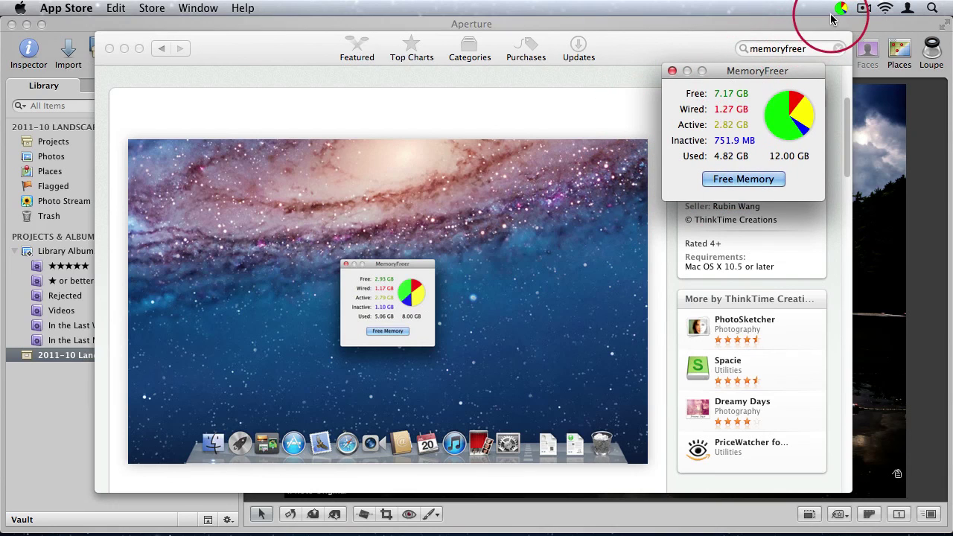
left_click(672, 71)
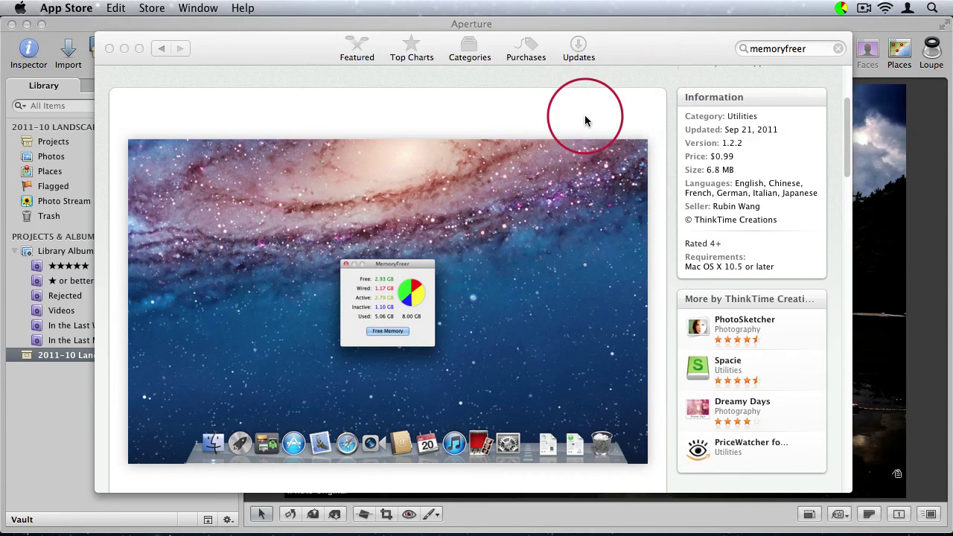